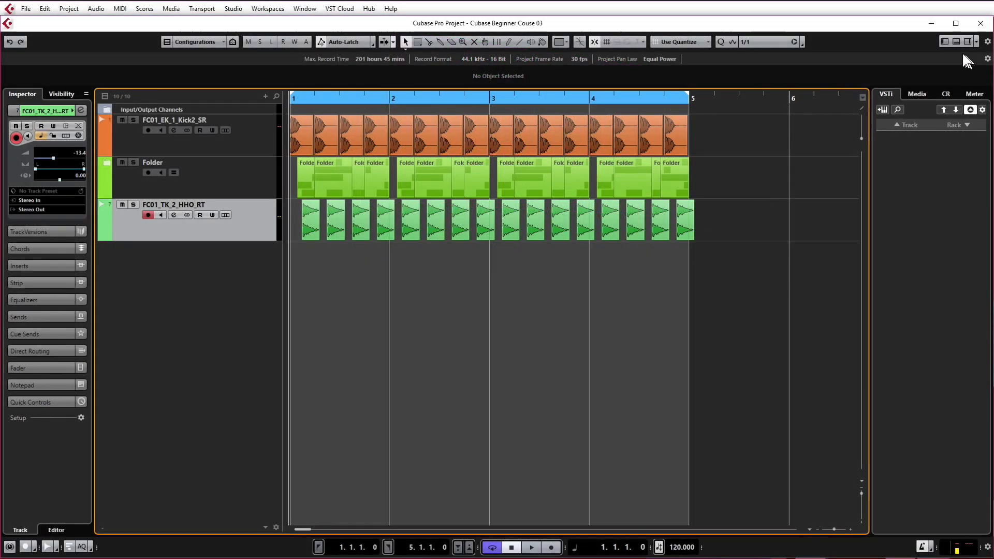
Show the Chord Pads in the lower zone and try the E♭min pad
{"action": "left_click", "coordinate": [956, 41]}
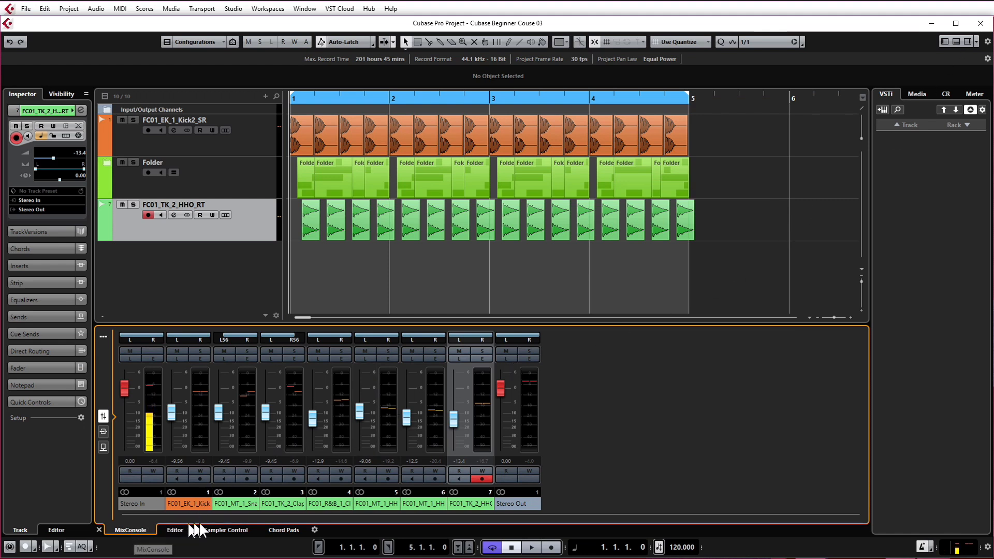
{"action": "left_click", "coordinate": [283, 529]}
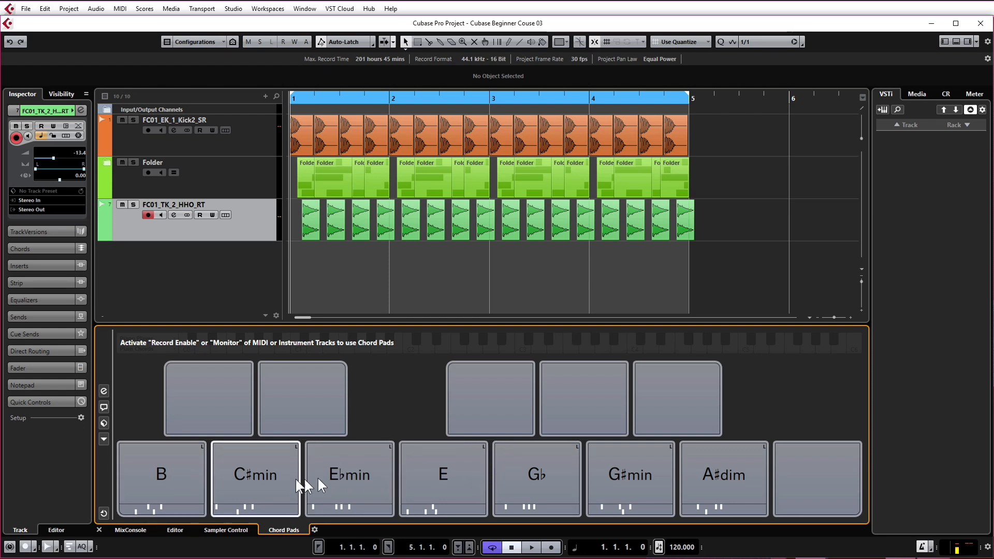
{"action": "left_click", "coordinate": [335, 474]}
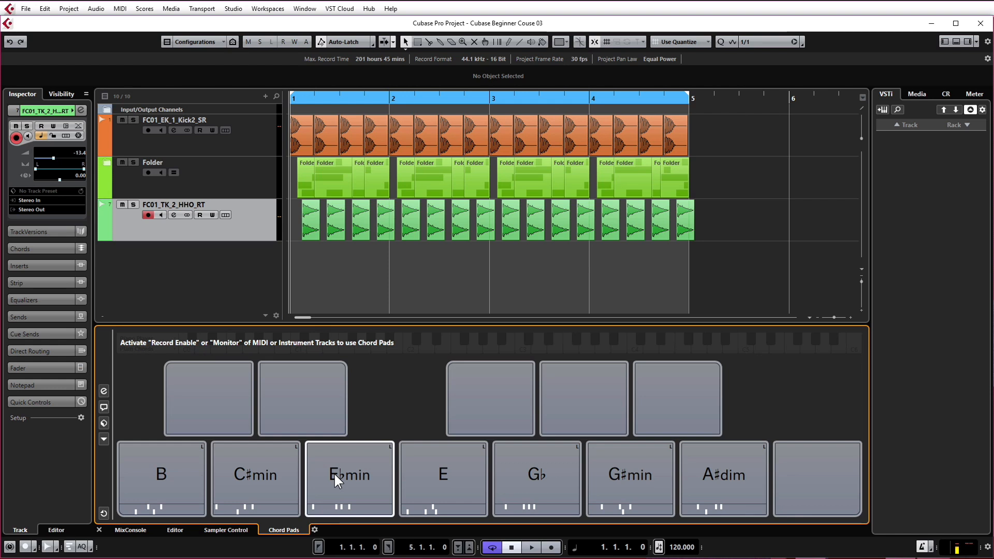
{"action": "right_click", "coordinate": [187, 271]}
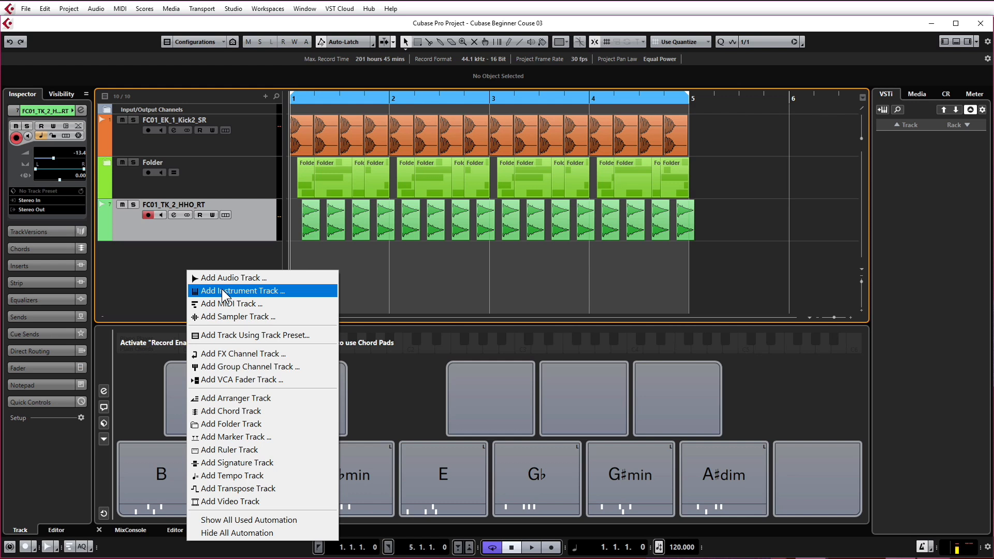
{"action": "left_click", "coordinate": [182, 269]}
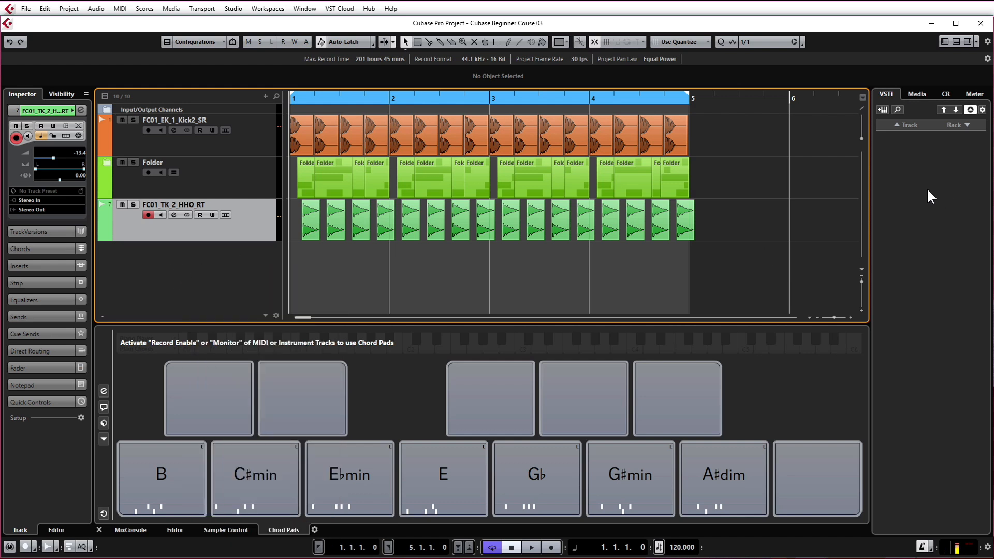
{"action": "left_click", "coordinate": [889, 91]}
{"action": "left_click", "coordinate": [917, 93]}
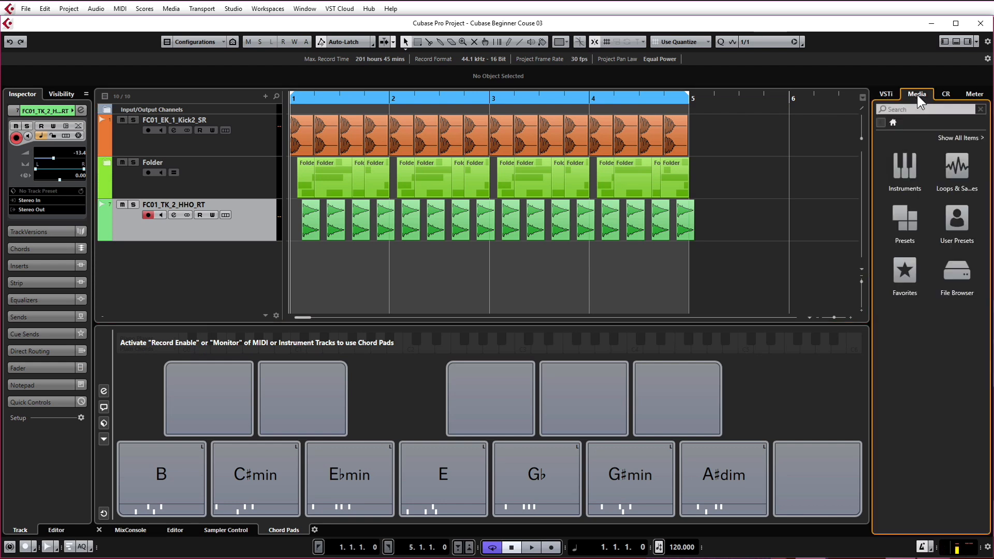
{"action": "left_click", "coordinate": [886, 95]}
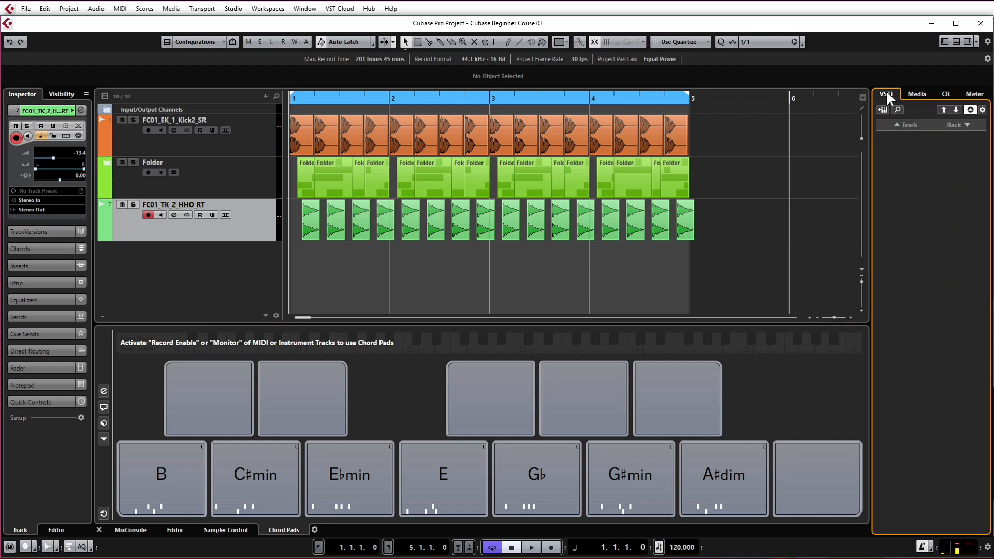
Add one track instrument using the HALion Sonic SE synth, with its output routed to Stereo Out
{"action": "right_click", "coordinate": [907, 225]}
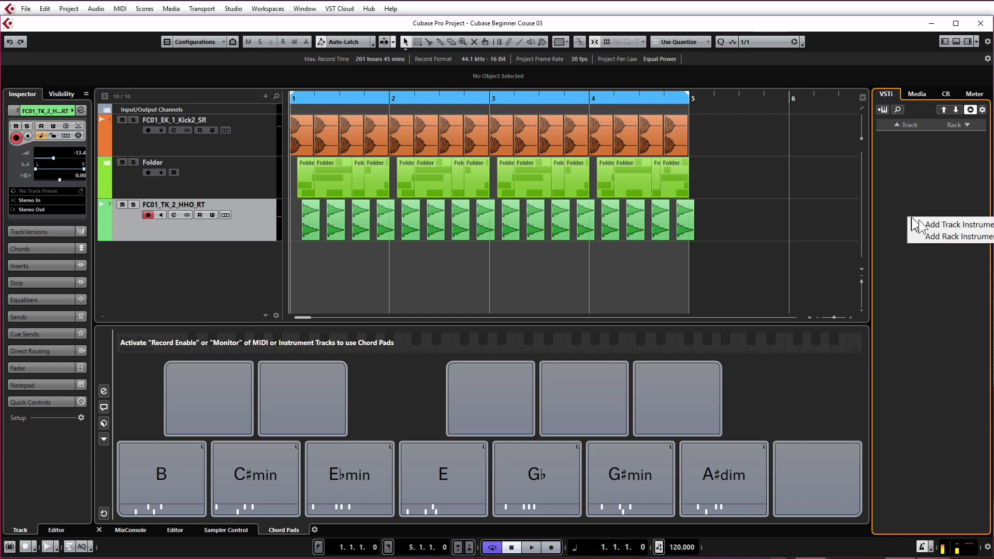
{"action": "left_click", "coordinate": [947, 226]}
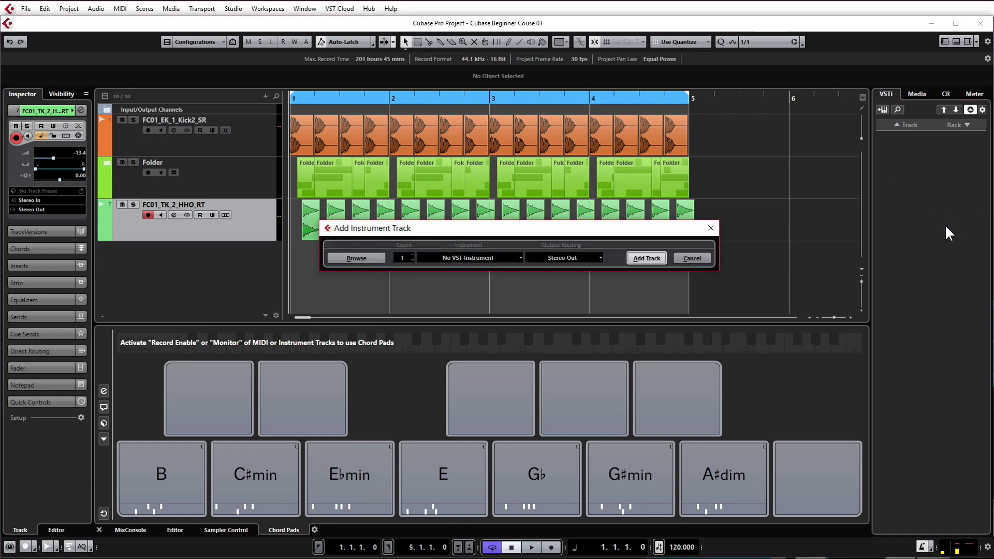
{"action": "left_click", "coordinate": [519, 257]}
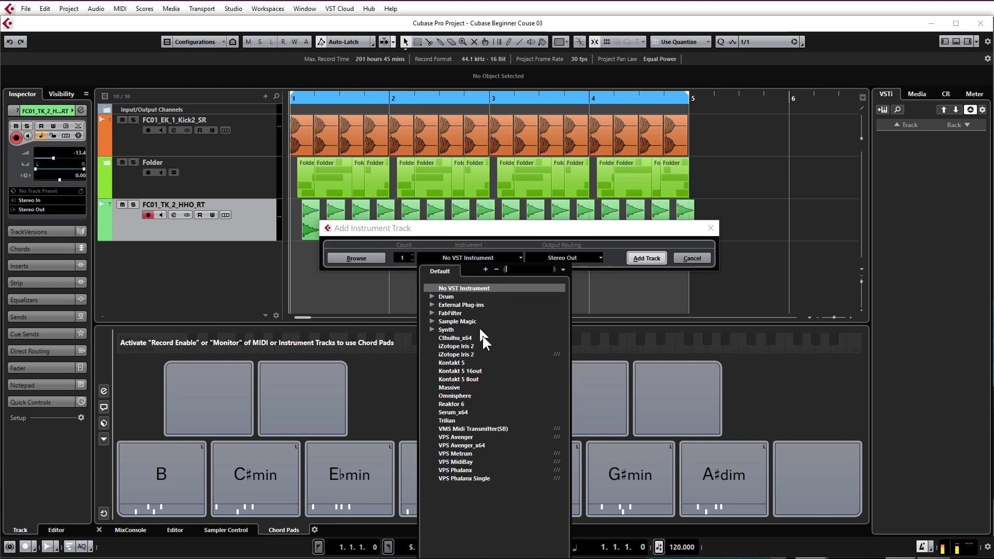
{"action": "left_click", "coordinate": [432, 330]}
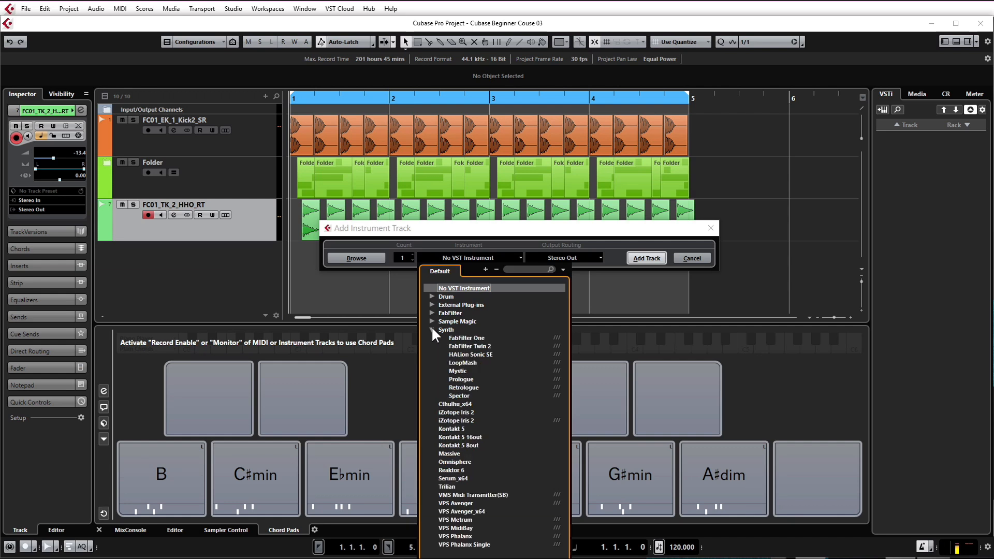
{"action": "left_click", "coordinate": [480, 356]}
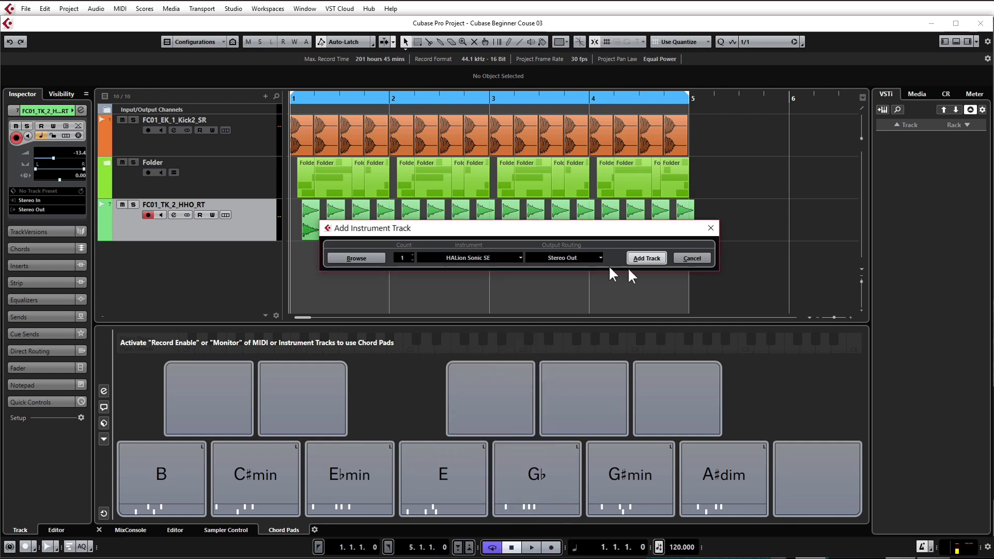
{"action": "left_click", "coordinate": [651, 258]}
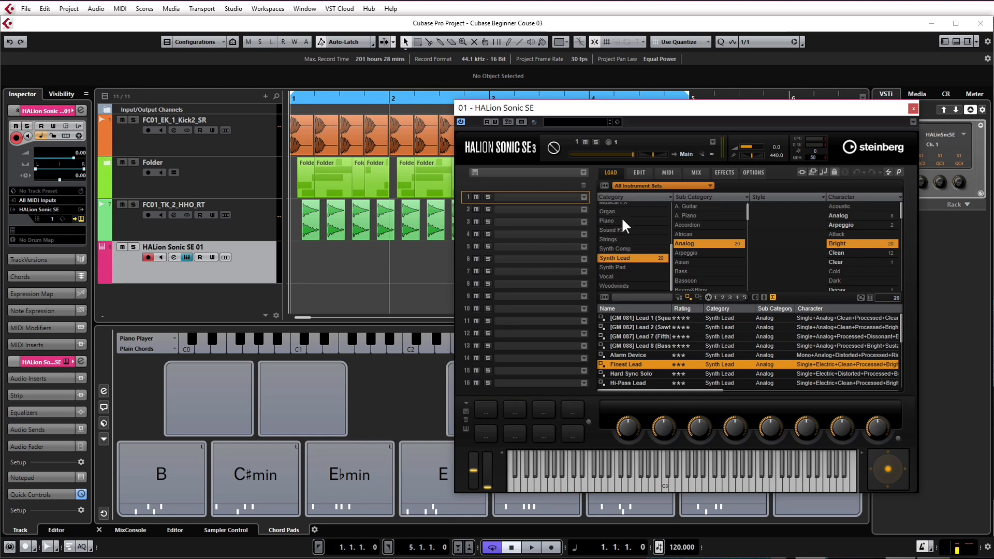
Filter the HALion Sonic SE presets to Synth Lead, Analog and Bright, and load Finest Lead into slot 1
{"action": "scroll", "coordinate": [624, 227], "scroll_direction": "up", "scroll_amount": 3}
{"action": "left_click", "coordinate": [629, 244]}
{"action": "scroll", "coordinate": [630, 244], "scroll_direction": "up", "scroll_amount": 2}
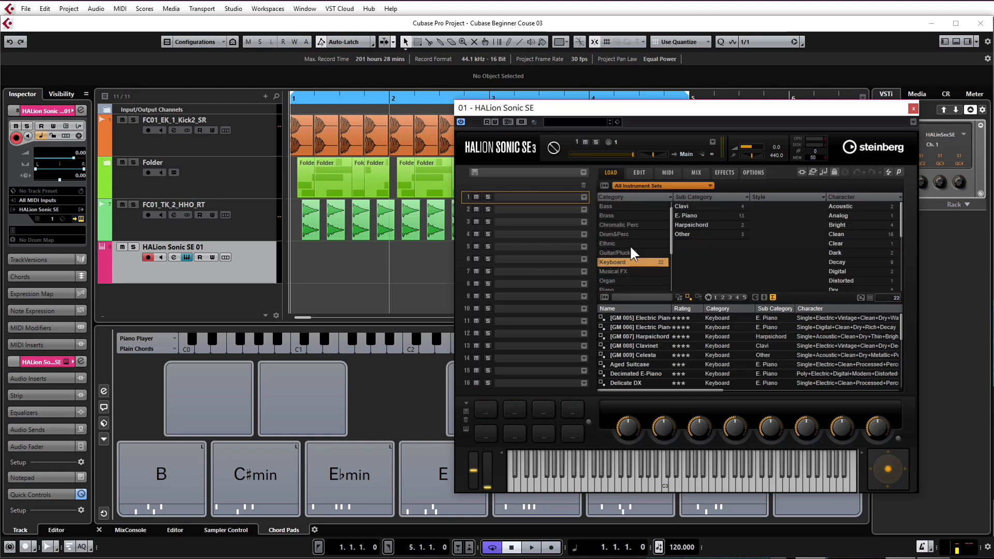
{"action": "scroll", "coordinate": [630, 244], "scroll_direction": "down", "scroll_amount": 3}
{"action": "left_click", "coordinate": [615, 254]}
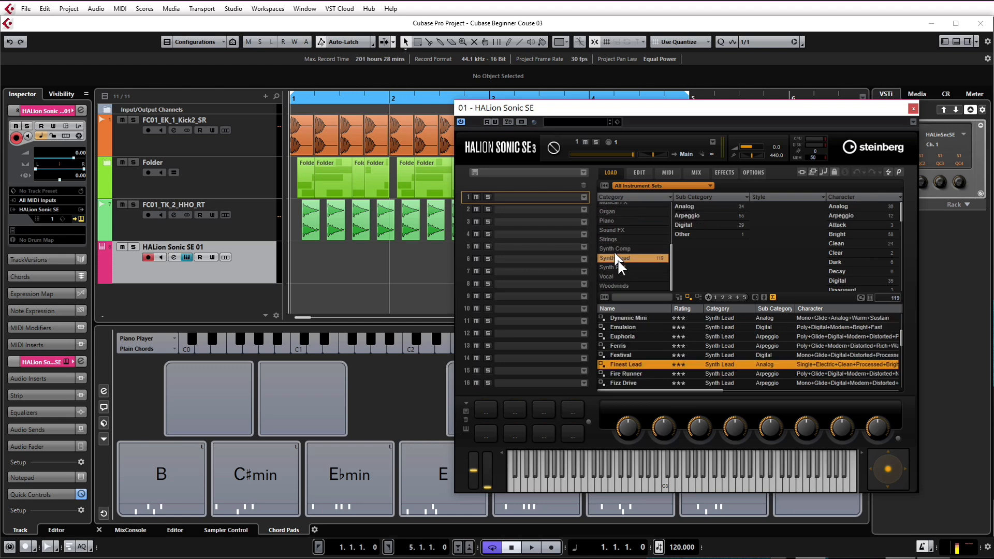
{"action": "left_click", "coordinate": [697, 205]}
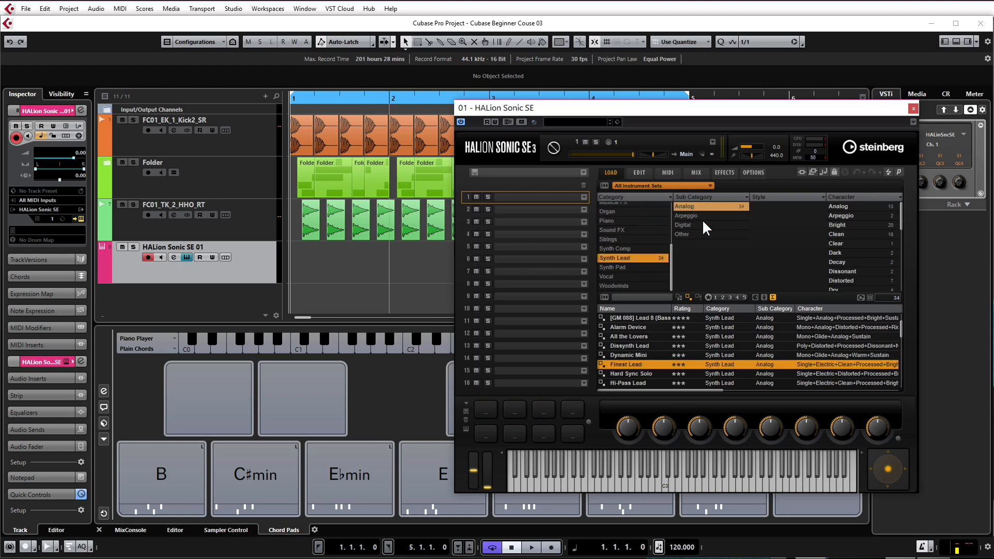
{"action": "left_click", "coordinate": [846, 224]}
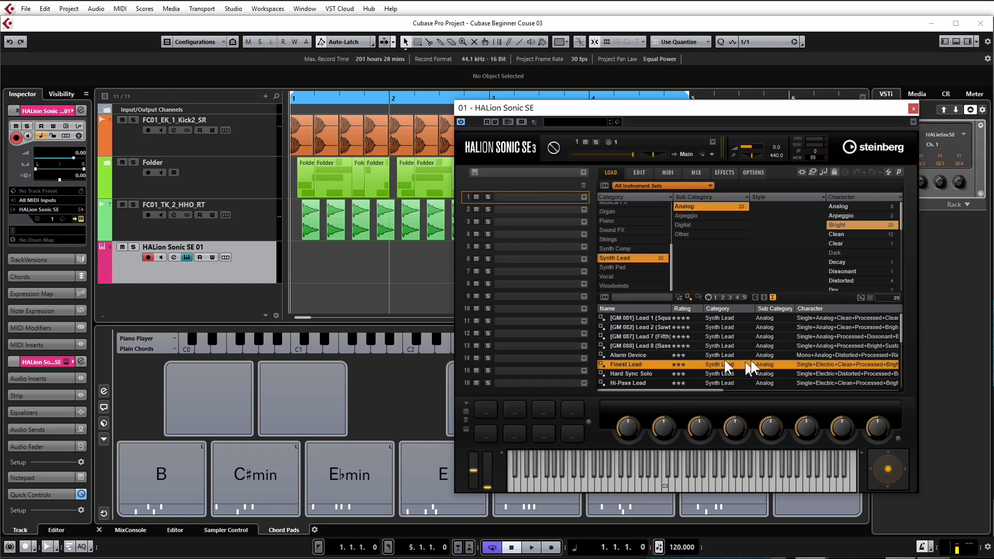
{"action": "scroll", "coordinate": [702, 363], "scroll_direction": "down", "scroll_amount": 4}
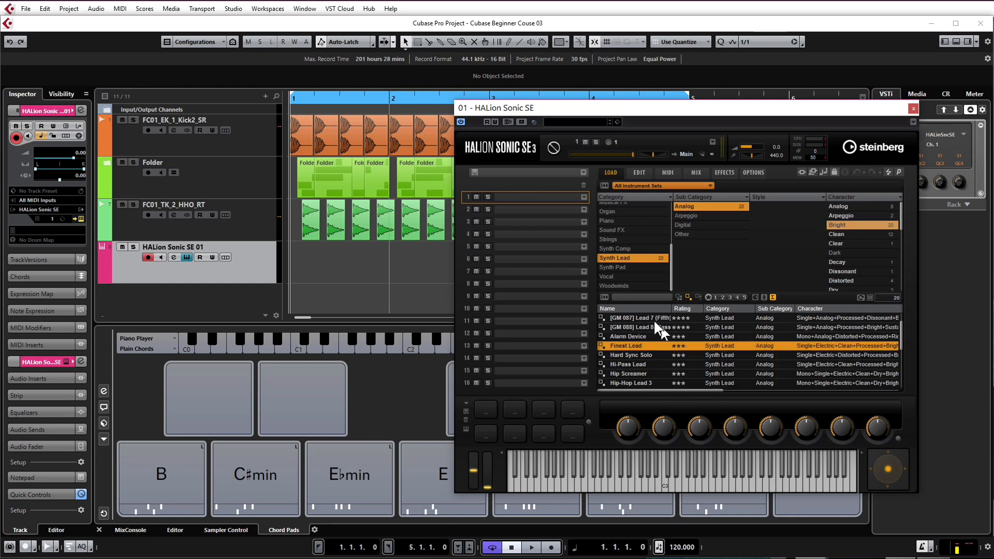
{"action": "scroll", "coordinate": [651, 334], "scroll_direction": "up", "scroll_amount": 4}
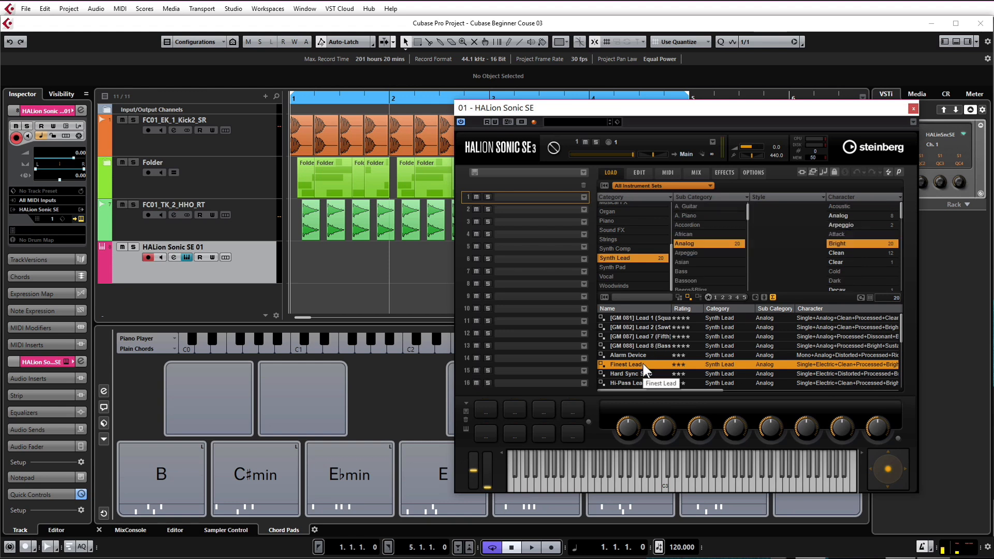
{"action": "double_click", "coordinate": [645, 365]}
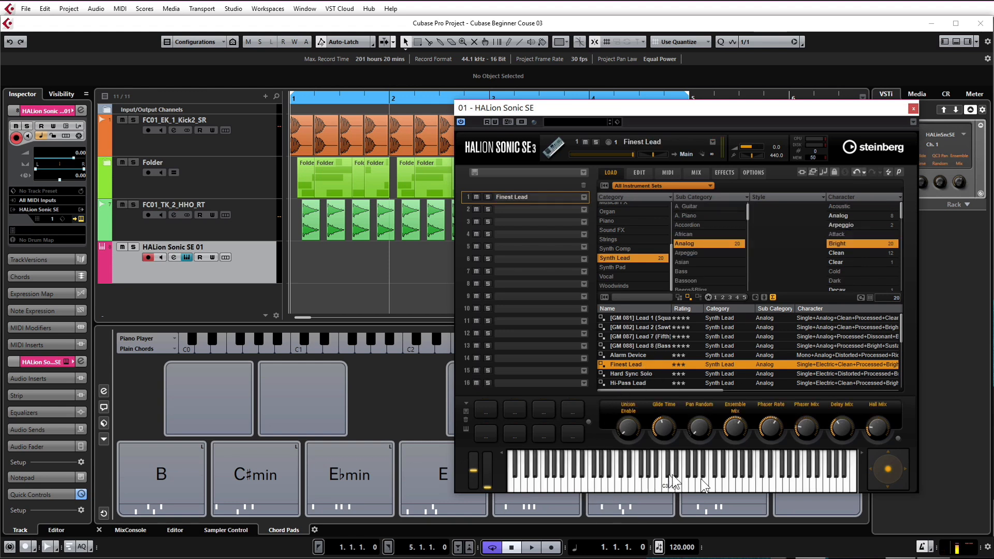
Audition a low and a high note on the instrument's virtual keyboard, and close the HALion Sonic SE window
{"action": "left_click", "coordinate": [617, 486]}
{"action": "left_click", "coordinate": [728, 484]}
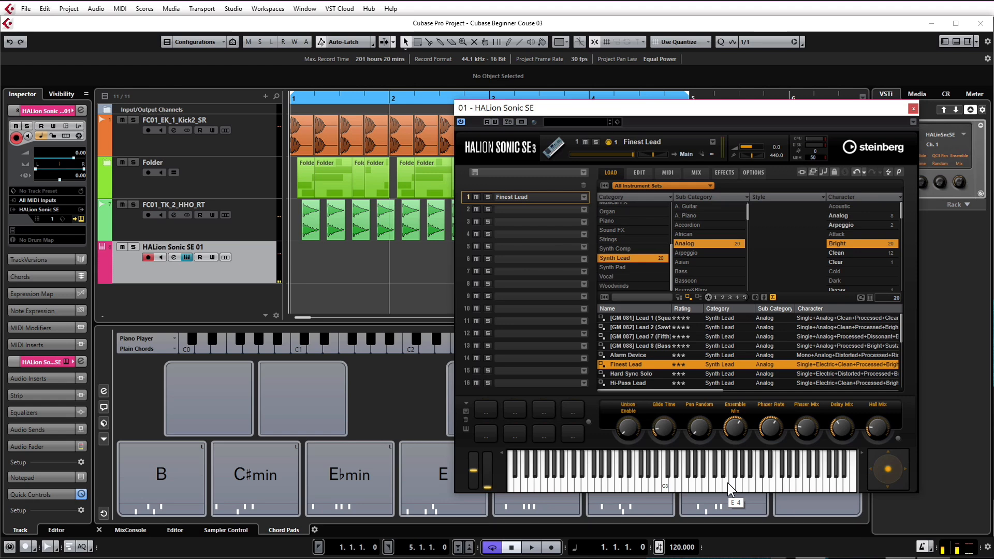
{"action": "left_click", "coordinate": [912, 109]}
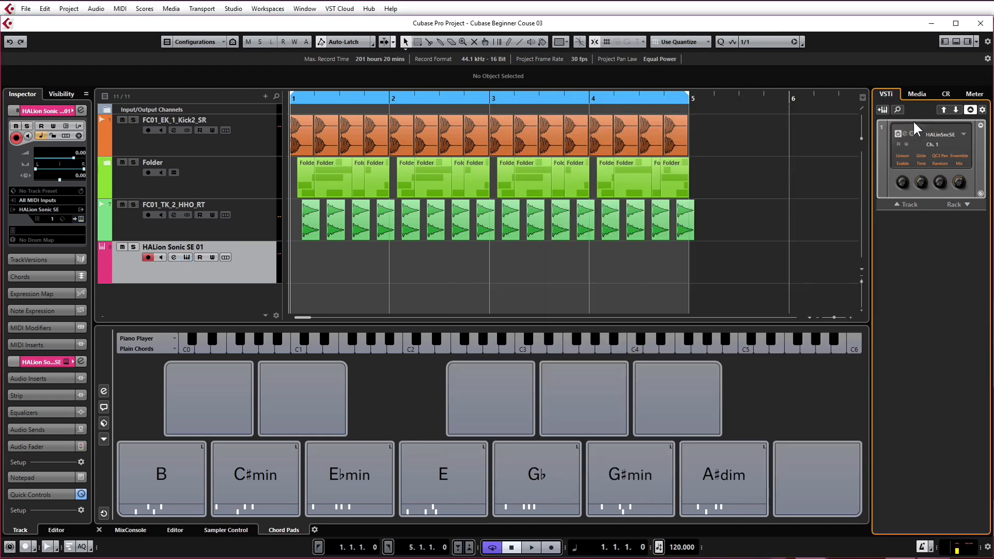
Audition the B, E and G♭ chord pads with the new instrument, ending on E
{"action": "left_click", "coordinate": [160, 472]}
{"action": "left_click", "coordinate": [433, 482]}
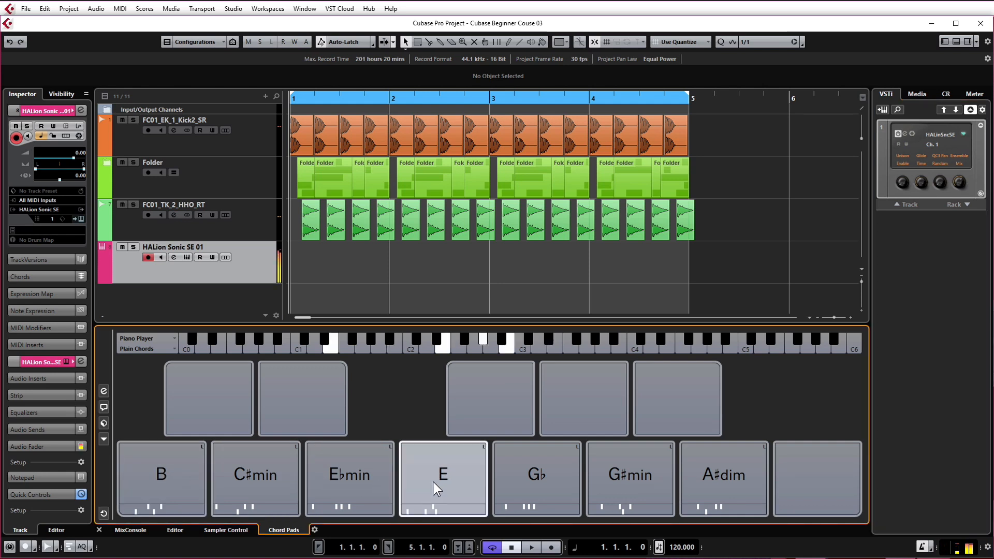
{"action": "left_click", "coordinate": [527, 477]}
{"action": "left_click", "coordinate": [438, 463]}
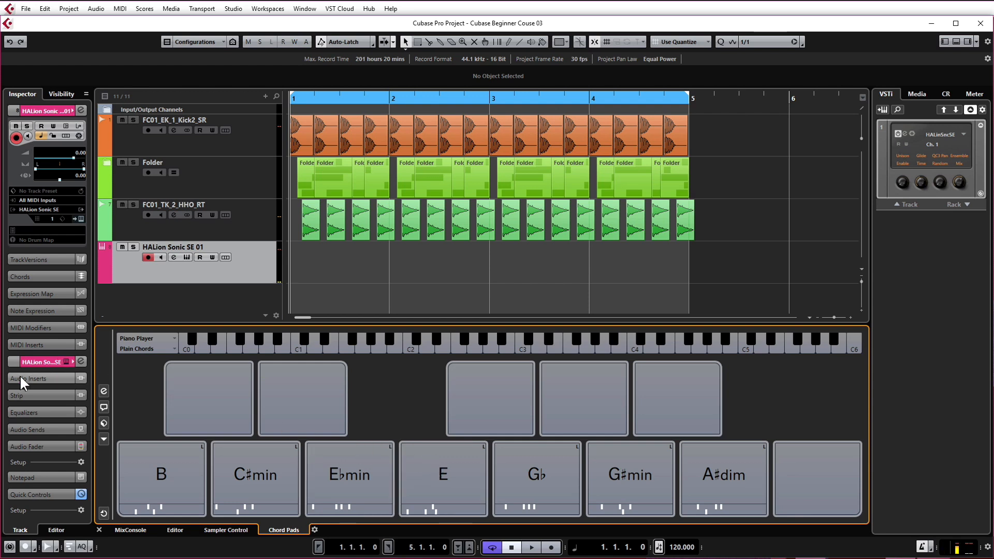
Load the Major Scale Key B preset into the chord pads
{"action": "left_click", "coordinate": [106, 438]}
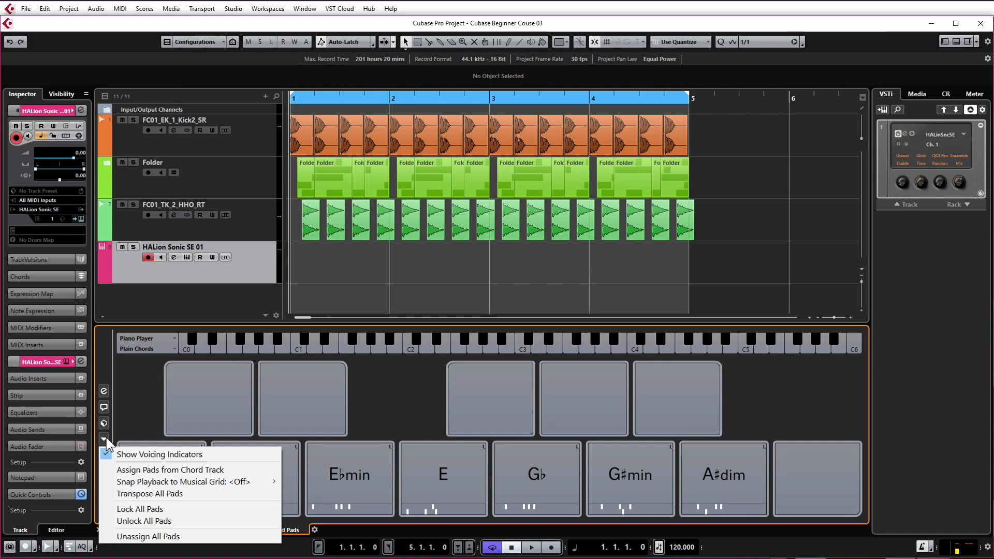
{"action": "left_click", "coordinate": [106, 440]}
{"action": "left_click", "coordinate": [103, 422]}
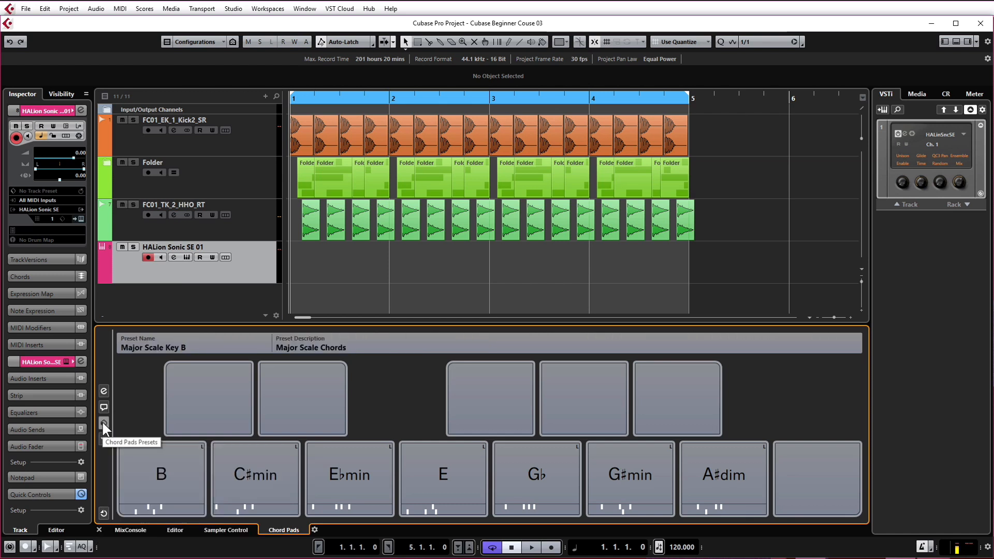
{"action": "left_click", "coordinate": [103, 423]}
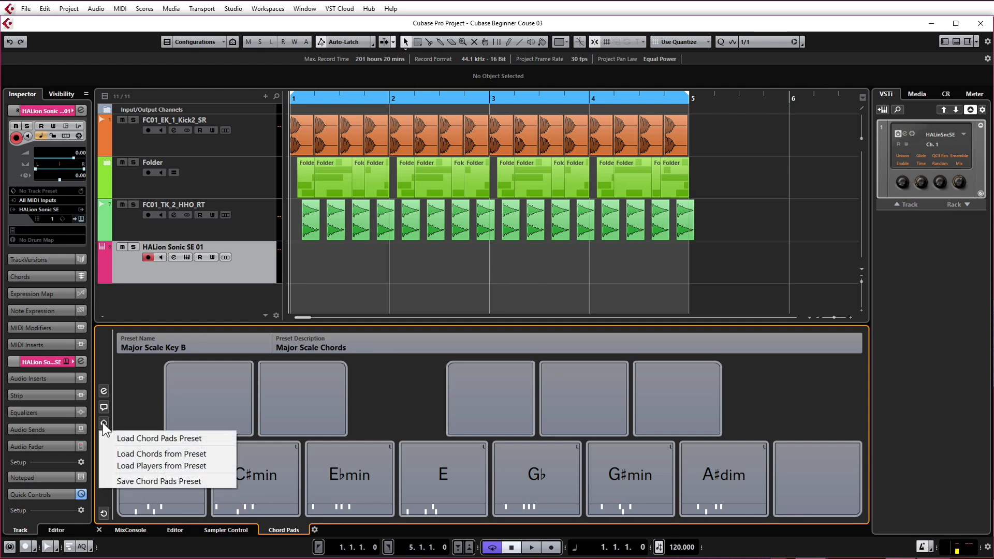
{"action": "left_click", "coordinate": [136, 439]}
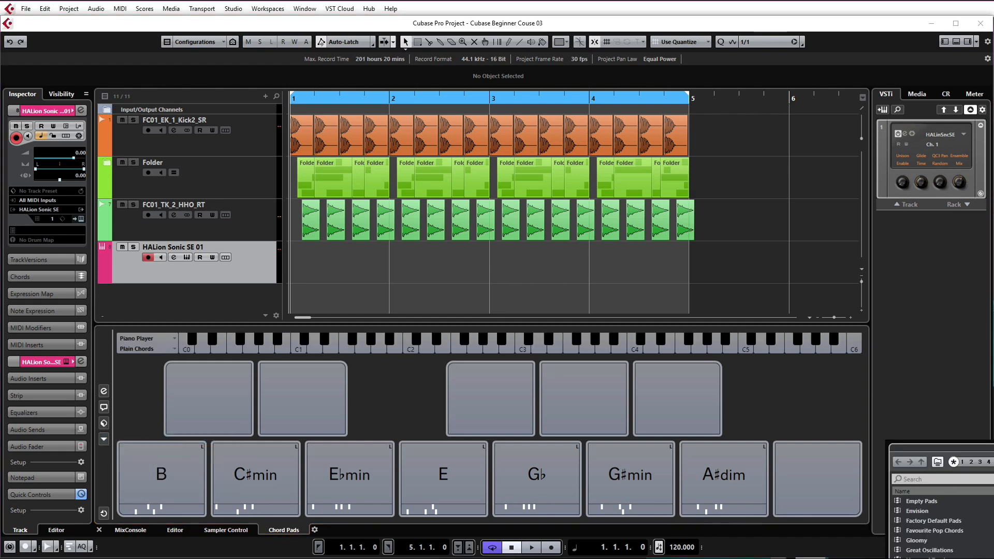
{"action": "left_click_drag", "start_coordinate": [794, 283], "coordinate": [493, 138]}
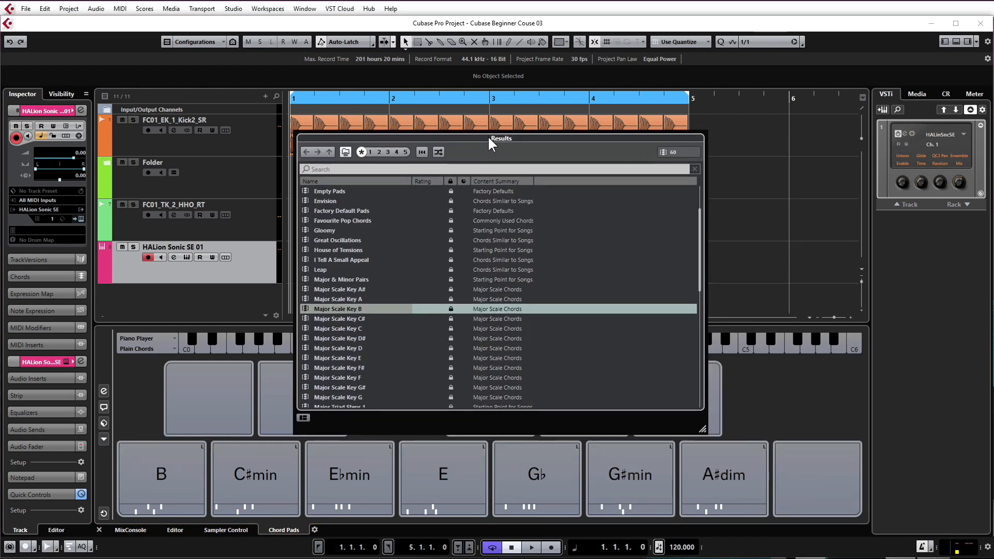
{"action": "double_click", "coordinate": [338, 306]}
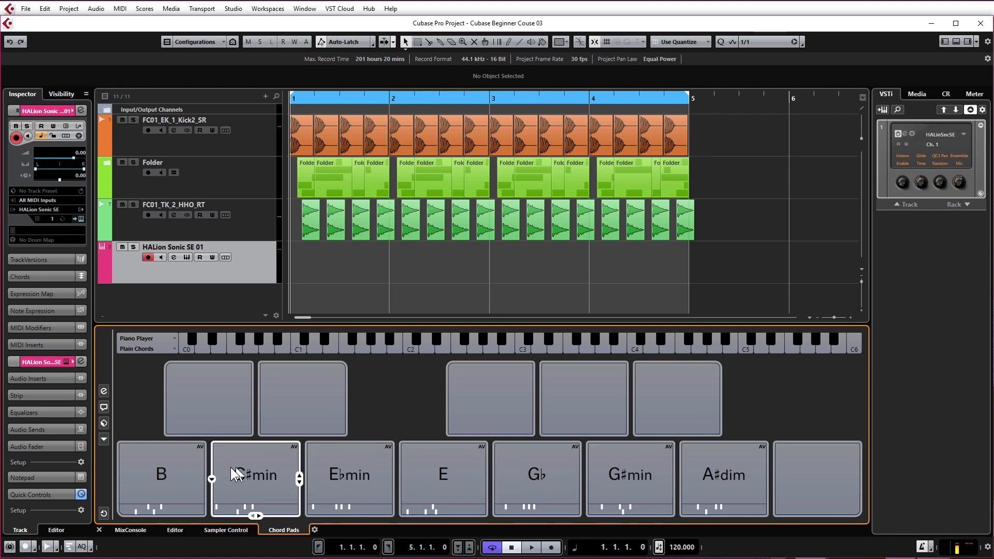
Play the B chord pad and lock all chord pads
{"action": "left_click", "coordinate": [181, 463]}
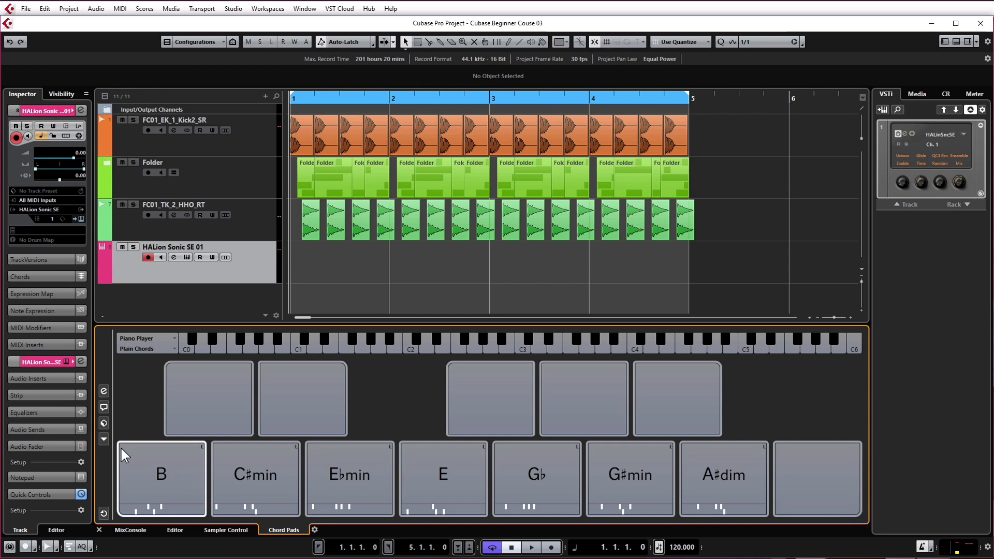
{"action": "left_click", "coordinate": [104, 439]}
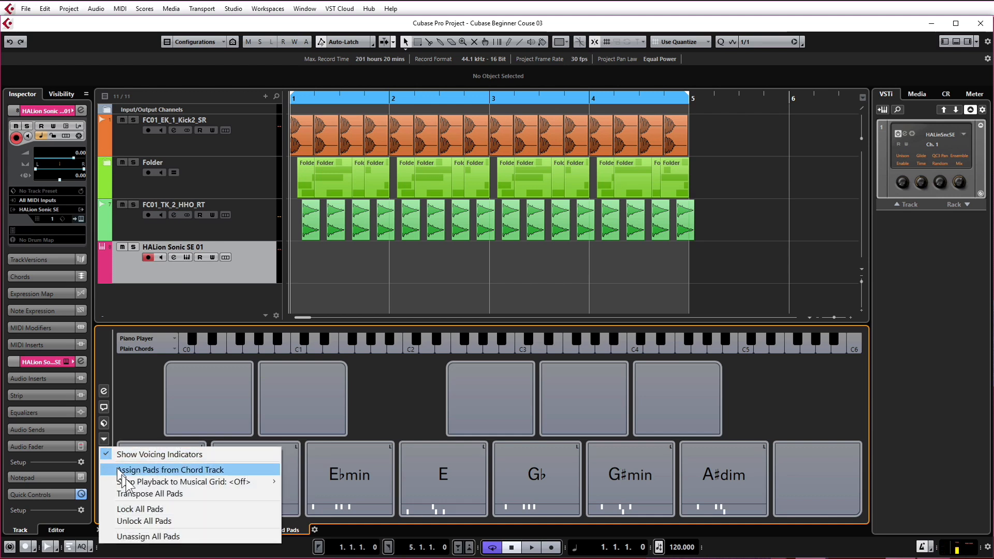
{"action": "left_click", "coordinate": [141, 510]}
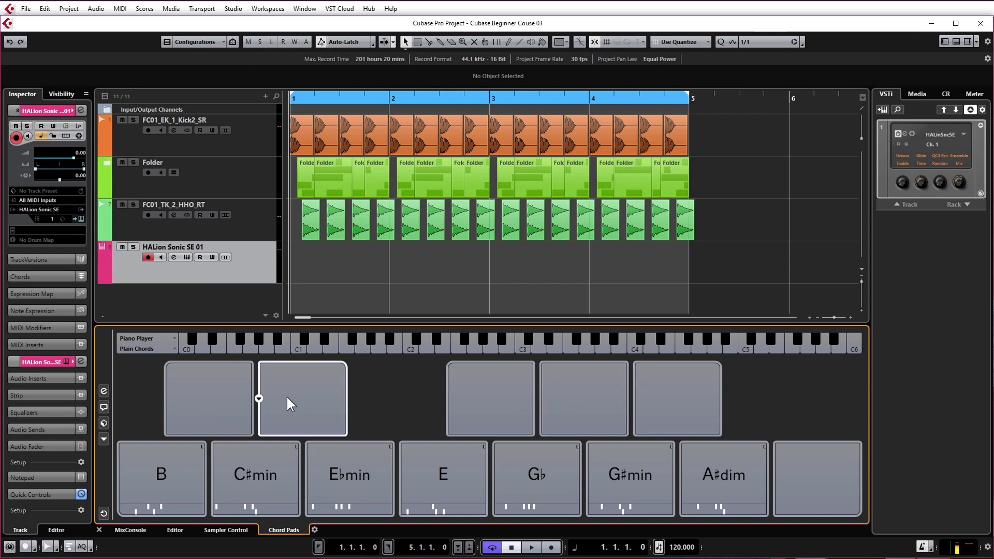
Assign a D major chord to the first empty pad in the upper row
{"action": "left_click", "coordinate": [165, 399]}
{"action": "left_click", "coordinate": [150, 254]}
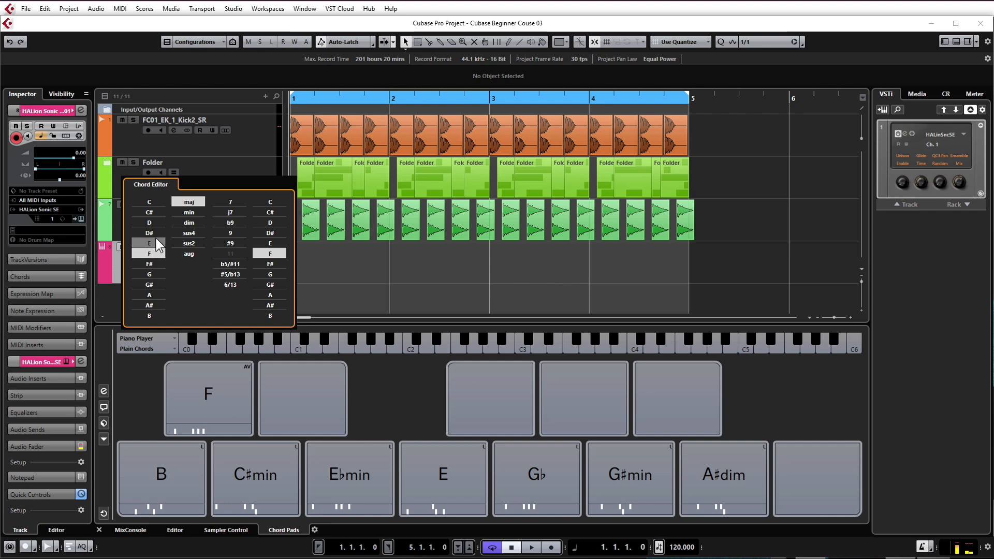
{"action": "left_click", "coordinate": [157, 243]}
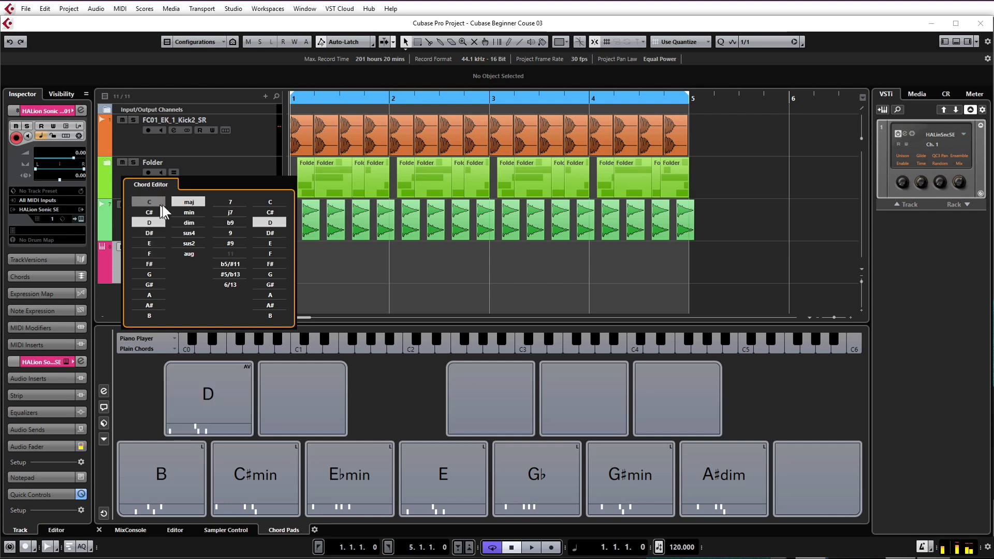
{"action": "left_click", "coordinate": [190, 212]}
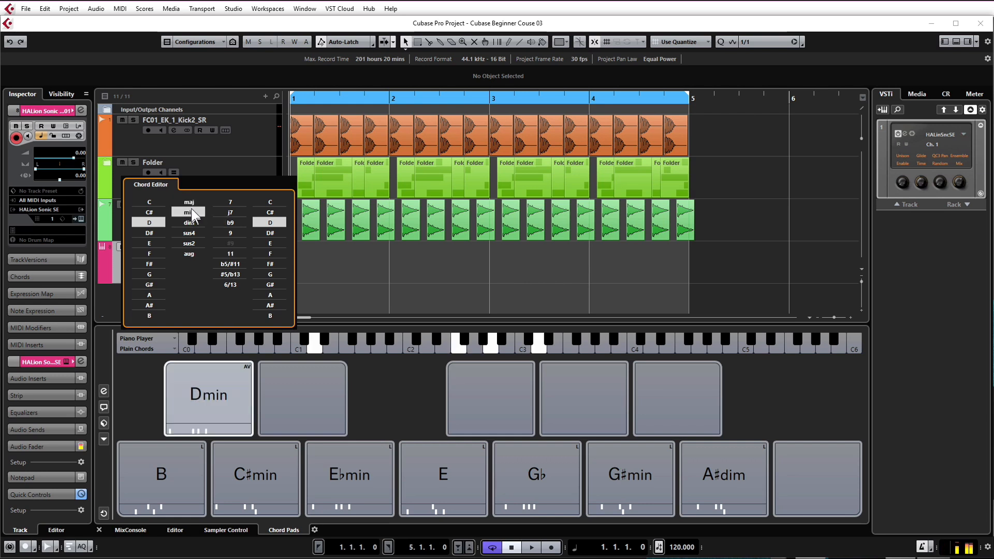
{"action": "left_click", "coordinate": [188, 201]}
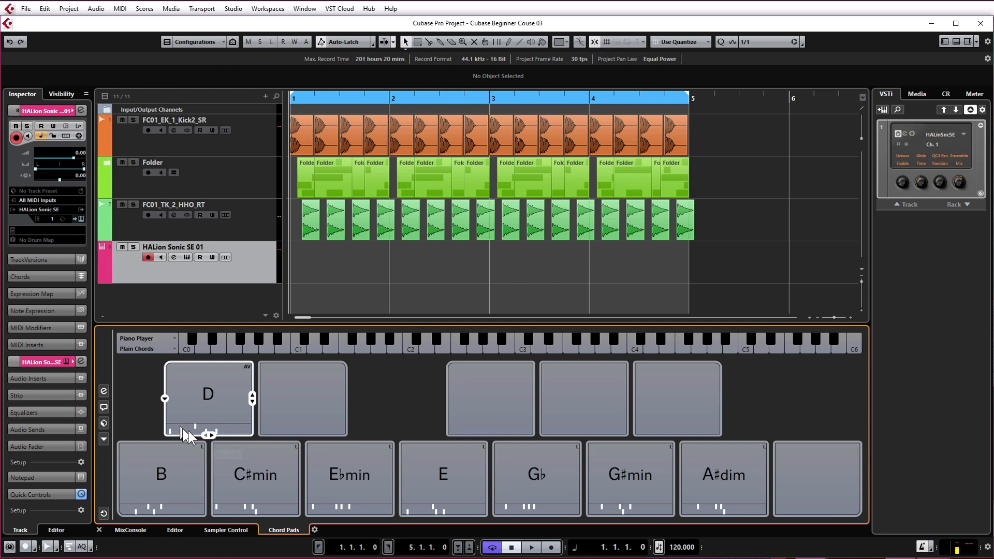
Add tensions to the D chord pad to make it a D6/9 chord
{"action": "left_click", "coordinate": [195, 430]}
{"action": "left_click", "coordinate": [211, 434]}
{"action": "left_click", "coordinate": [210, 434]}
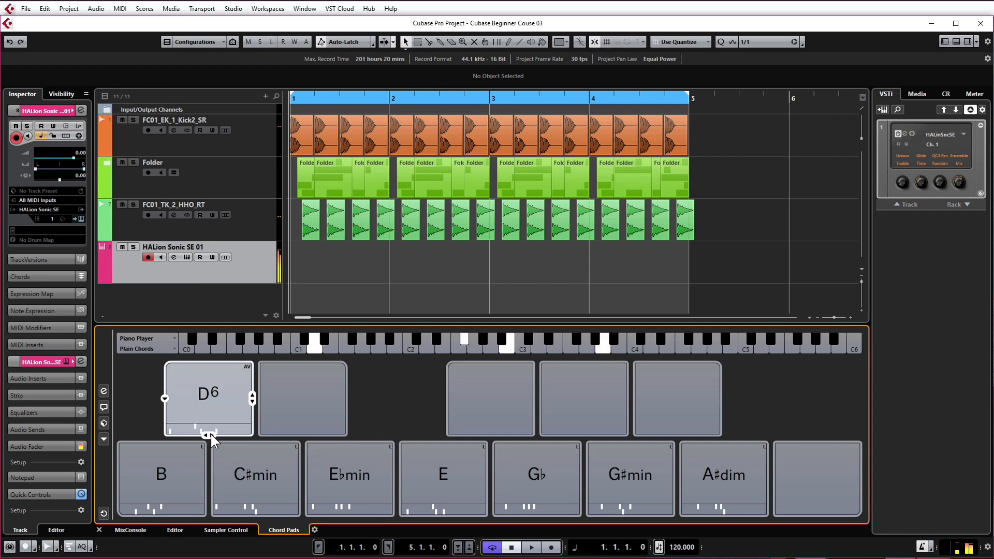
{"action": "left_click", "coordinate": [211, 434]}
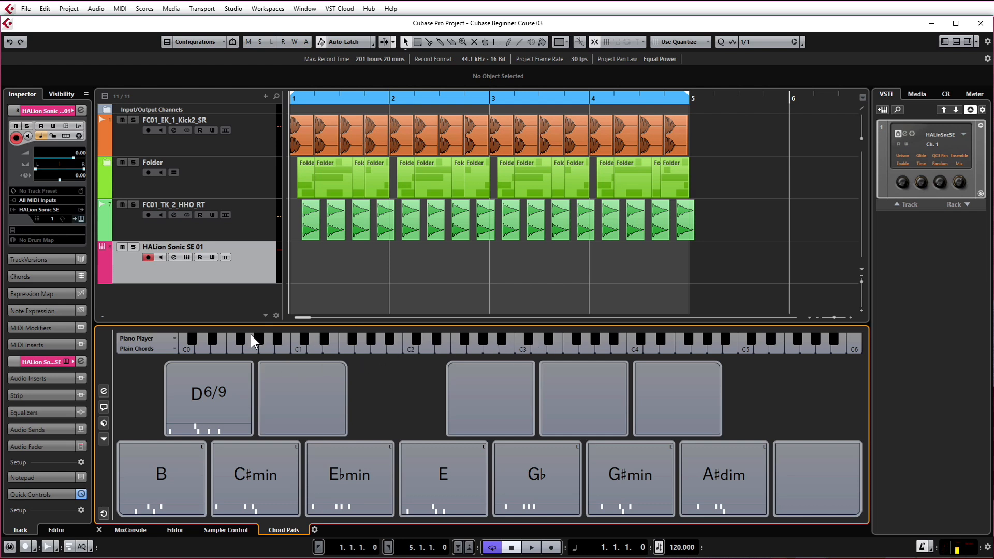
Try two higher voicings on the D6/9 pad and step back down to the starting voicing
{"action": "left_click", "coordinate": [252, 394]}
{"action": "left_click", "coordinate": [251, 393]}
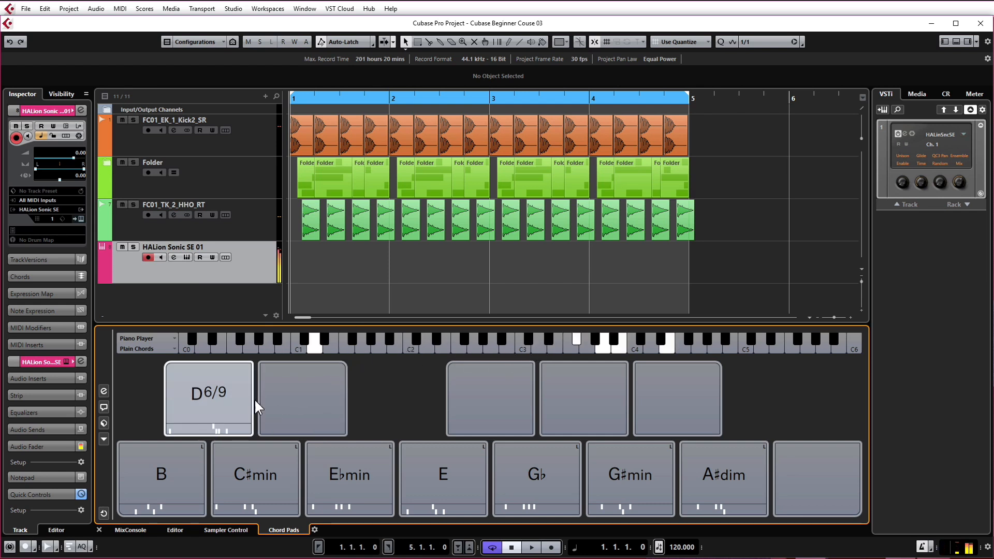
{"action": "left_click", "coordinate": [253, 400]}
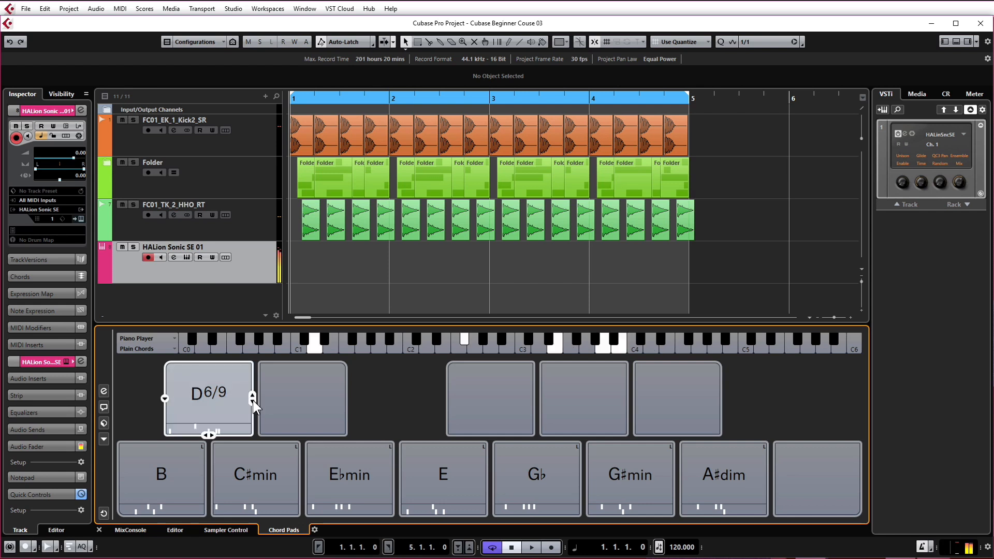
{"action": "left_click", "coordinate": [253, 400]}
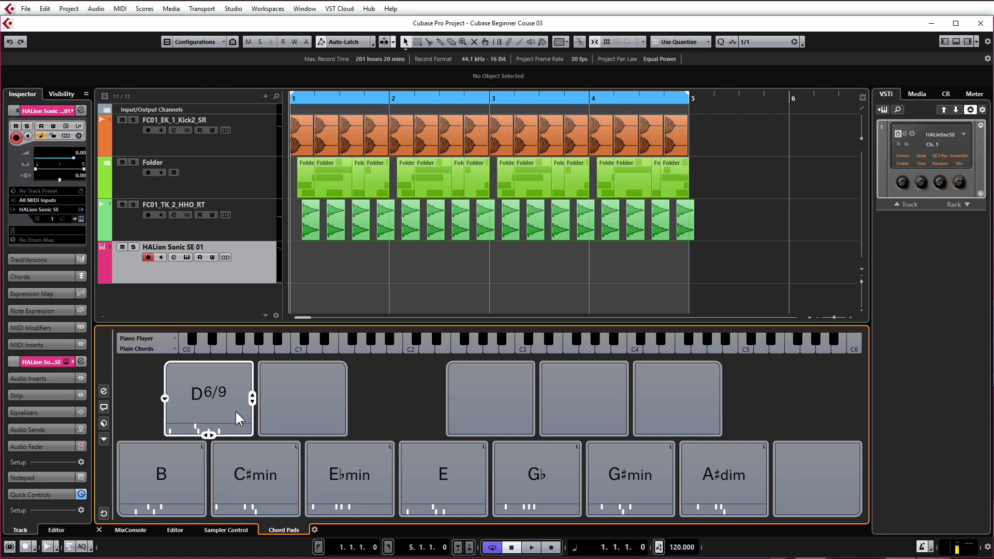
Open the Chord Assistant for the B chord pad and compare its Circle of Fifths and Proximity views
{"action": "left_click", "coordinate": [103, 406]}
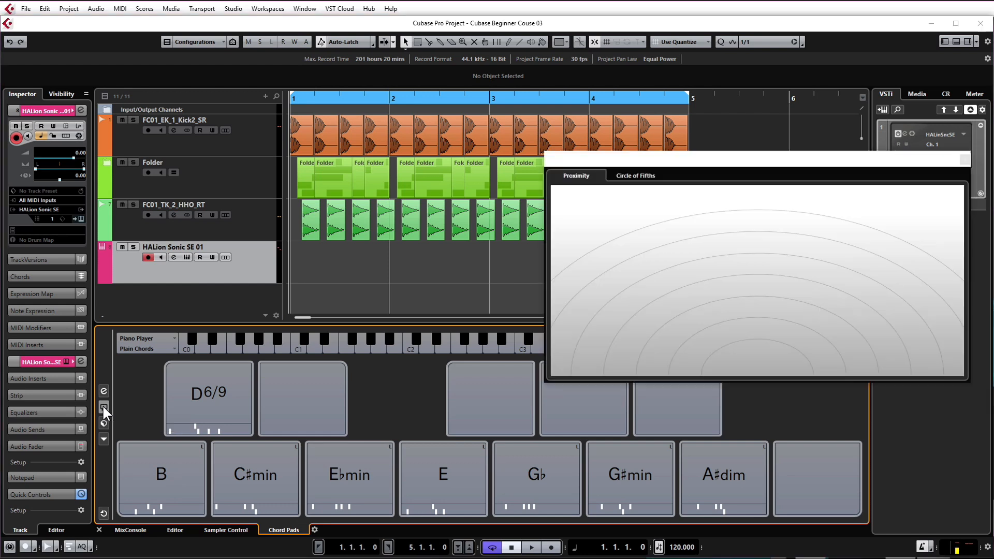
{"action": "mouse_move", "coordinate": [725, 168]}
{"action": "left_mouse_down"}
{"action": "mouse_move", "coordinate": [595, 161]}
{"action": "mouse_move", "coordinate": [482, 171]}
{"action": "mouse_move", "coordinate": [481, 185]}
{"action": "left_mouse_up"}
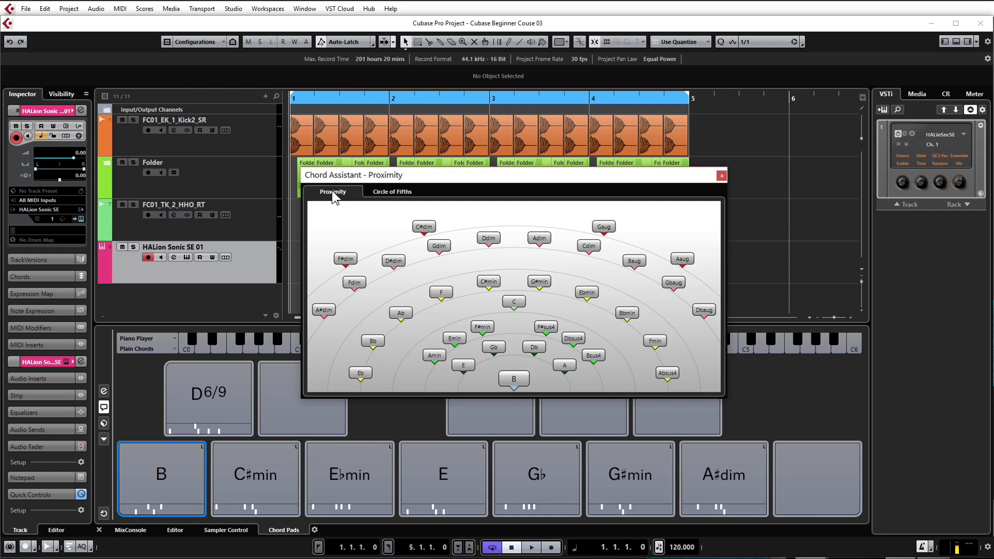
{"action": "left_click", "coordinate": [394, 194]}
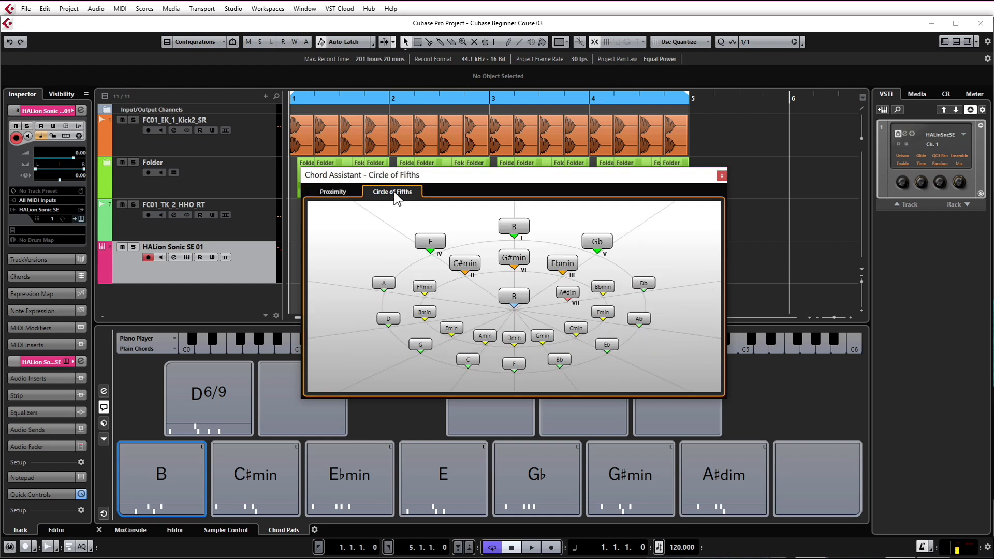
{"action": "left_click", "coordinate": [342, 195]}
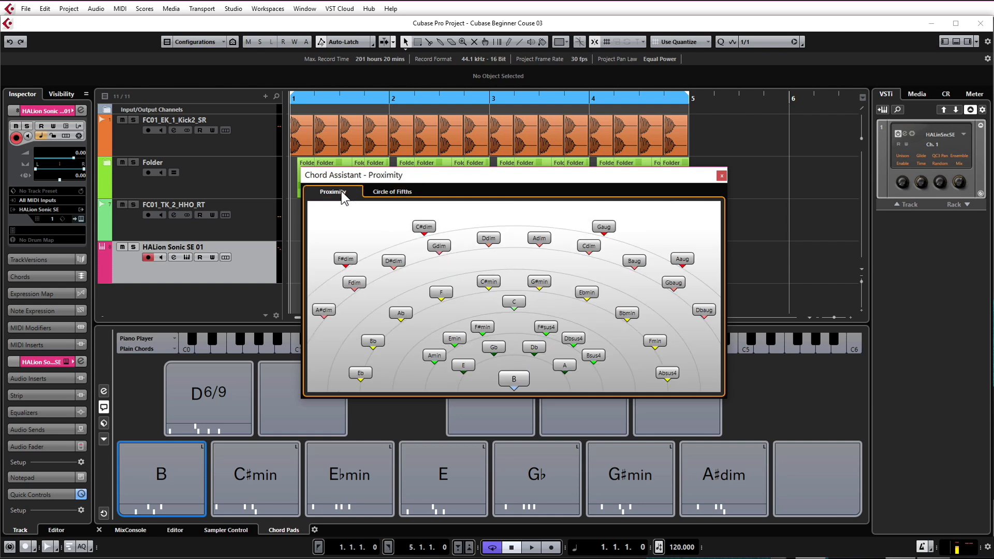
Audition the suggested chords close to B in the Proximity view, including Gb, F#min, E, F#sus4 and A
{"action": "left_click", "coordinate": [498, 344]}
{"action": "left_click", "coordinate": [513, 380]}
{"action": "left_click", "coordinate": [481, 328]}
{"action": "left_click", "coordinate": [463, 367]}
{"action": "left_click", "coordinate": [539, 327]}
{"action": "left_click", "coordinate": [513, 379]}
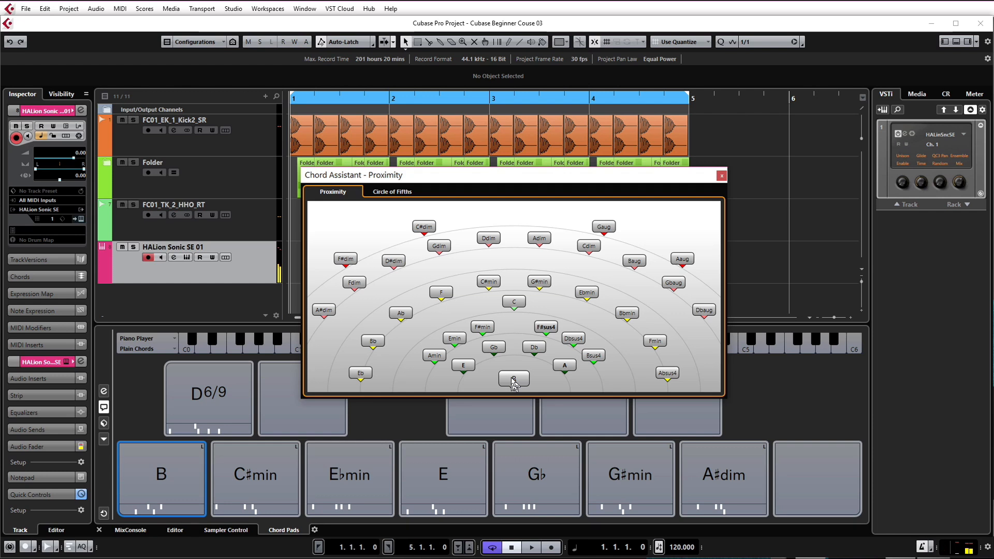
{"action": "left_click", "coordinate": [515, 382]}
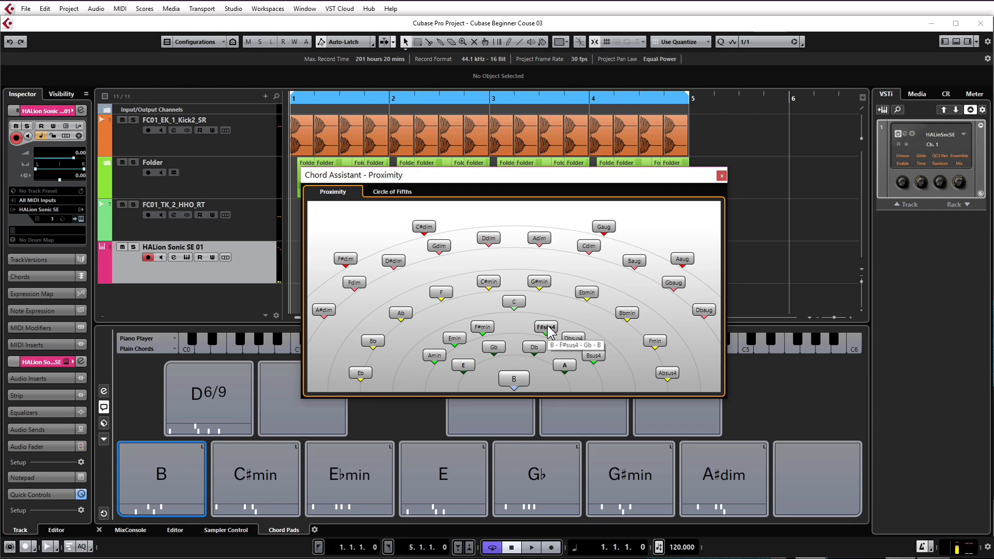
{"action": "left_click", "coordinate": [567, 367]}
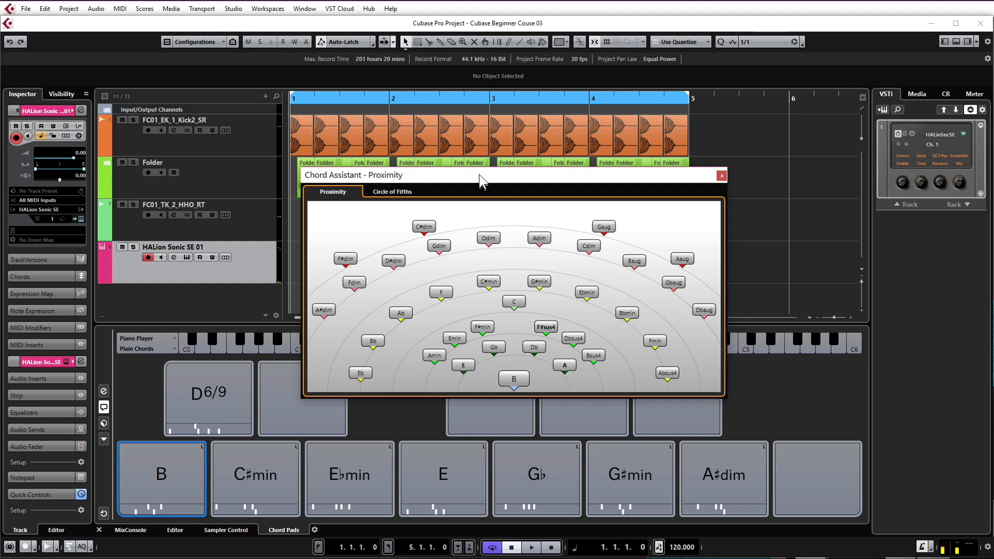
Assign F#sus4 to the empty pad beside D6/9, and place B and F#sus4 chords at bars 1 and 2 of the HALion track
{"action": "left_click_drag", "start_coordinate": [483, 182], "coordinate": [643, 178]}
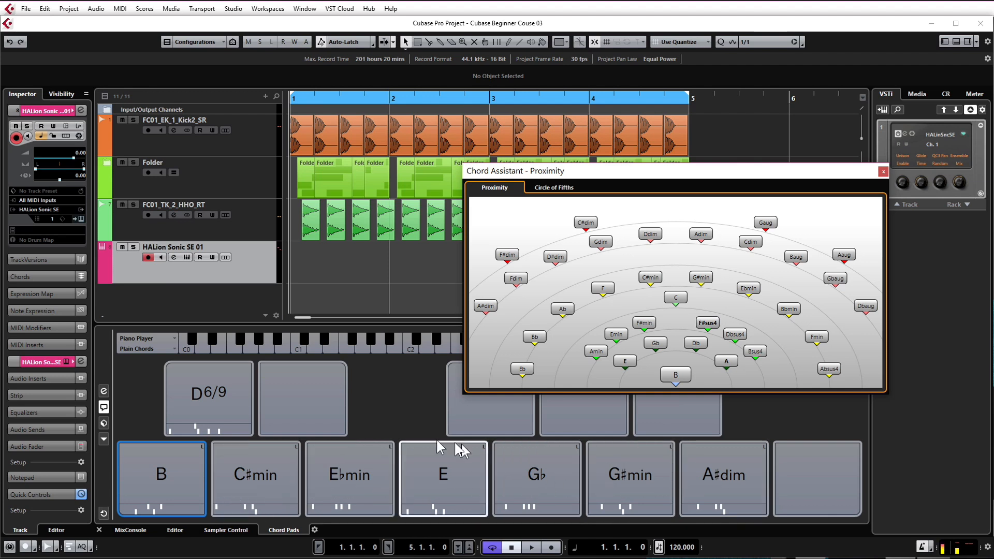
{"action": "left_click_drag", "start_coordinate": [708, 323], "coordinate": [318, 408]}
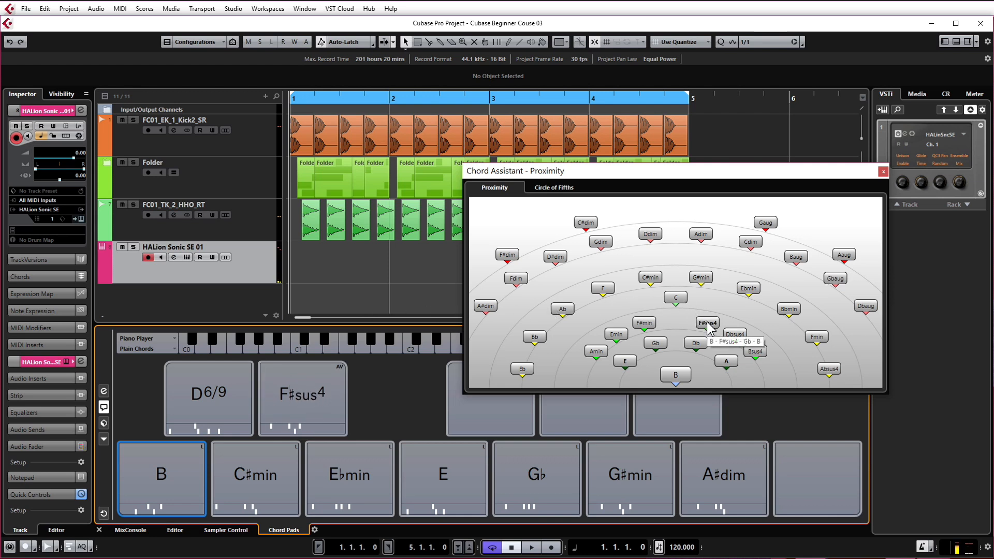
{"action": "left_click_drag", "start_coordinate": [710, 328], "coordinate": [409, 260]}
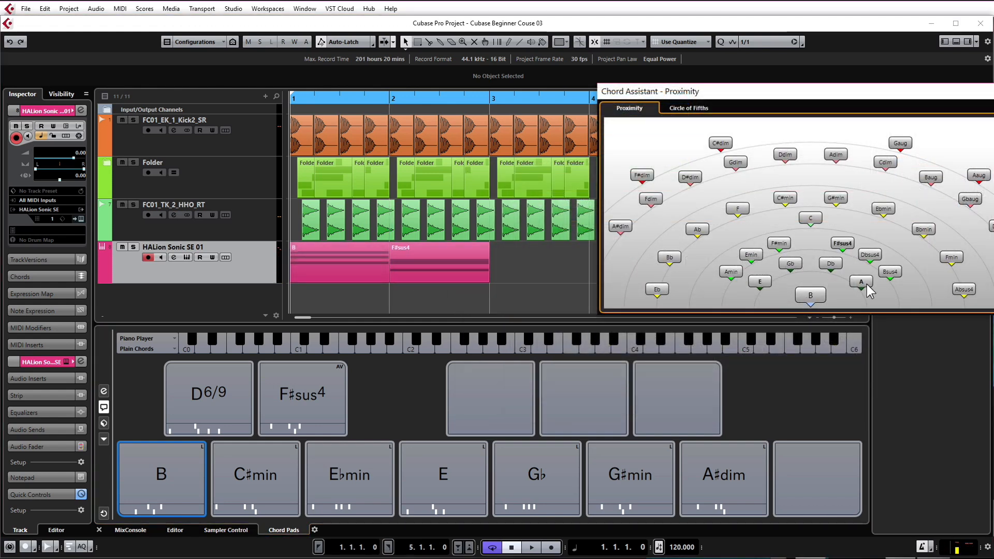
Place the A chord on the next empty upper pad and at bar 3 of the HALion track, and close the Chord Assistant
{"action": "left_click_drag", "start_coordinate": [861, 283], "coordinate": [523, 272]}
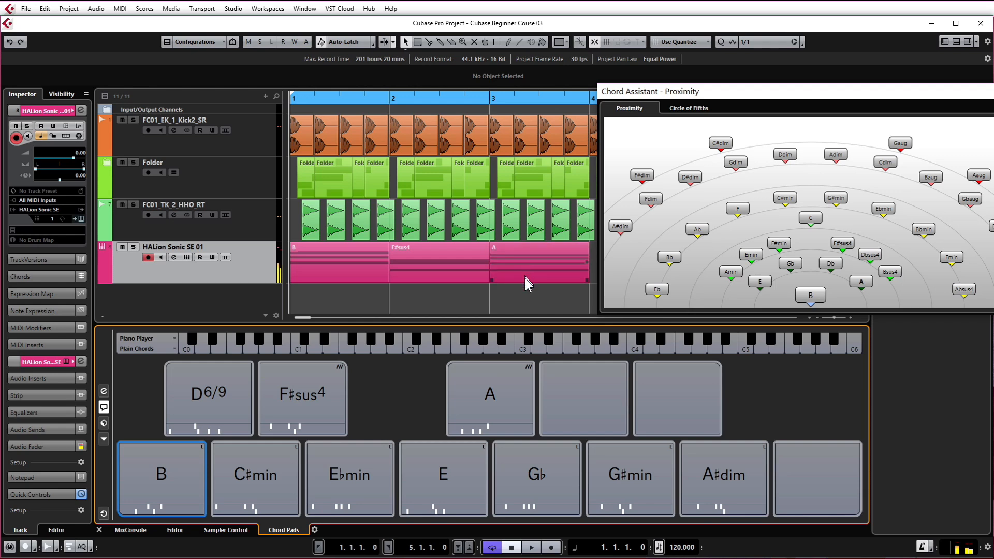
{"action": "left_click_drag", "start_coordinate": [811, 100], "coordinate": [699, 149]}
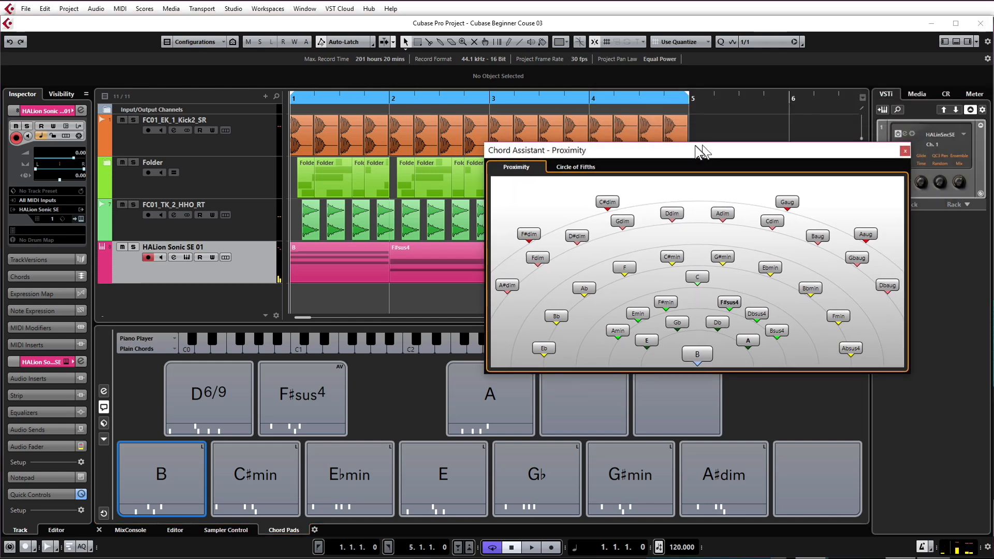
{"action": "left_click", "coordinate": [907, 151]}
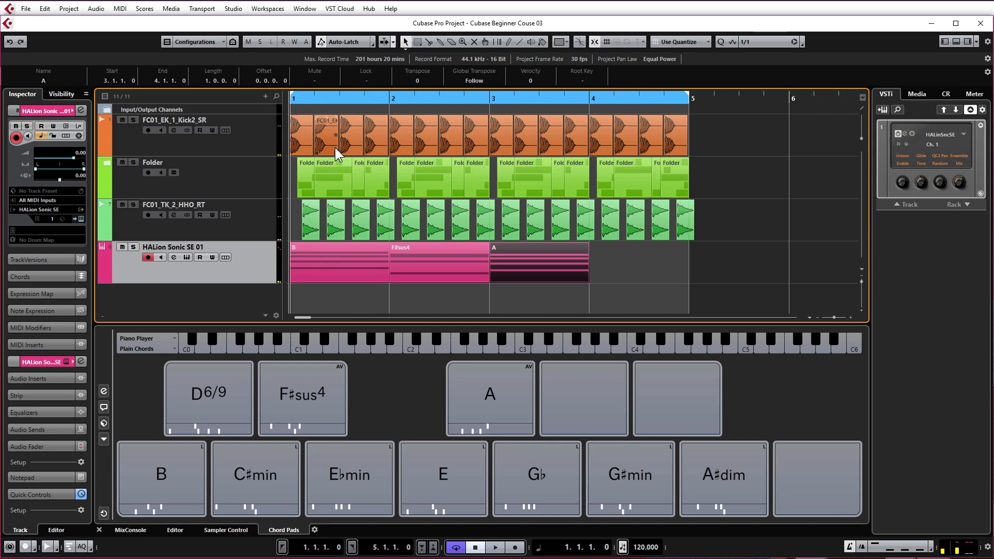
Play back the chord progression with the drums and lower the HALion Sonic SE 01 track's volume to -1.92
{"action": "key", "text": "space"}
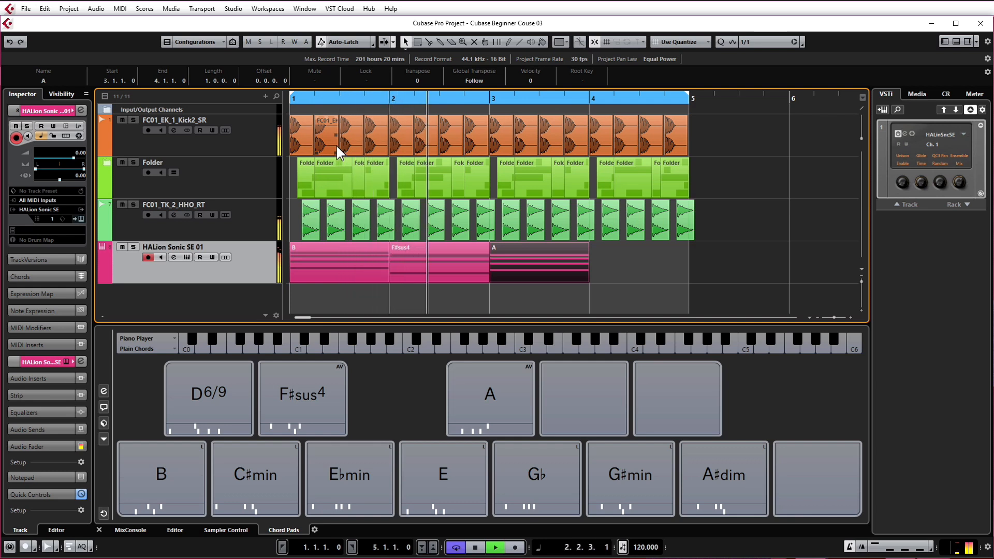
{"action": "key", "text": "space"}
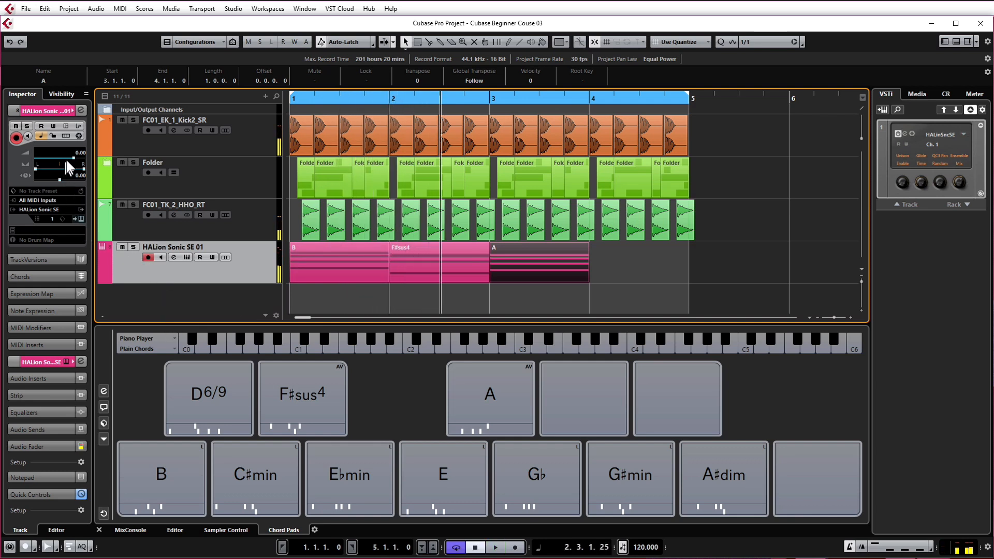
{"action": "left_click_drag", "start_coordinate": [70, 154], "coordinate": [63, 155]}
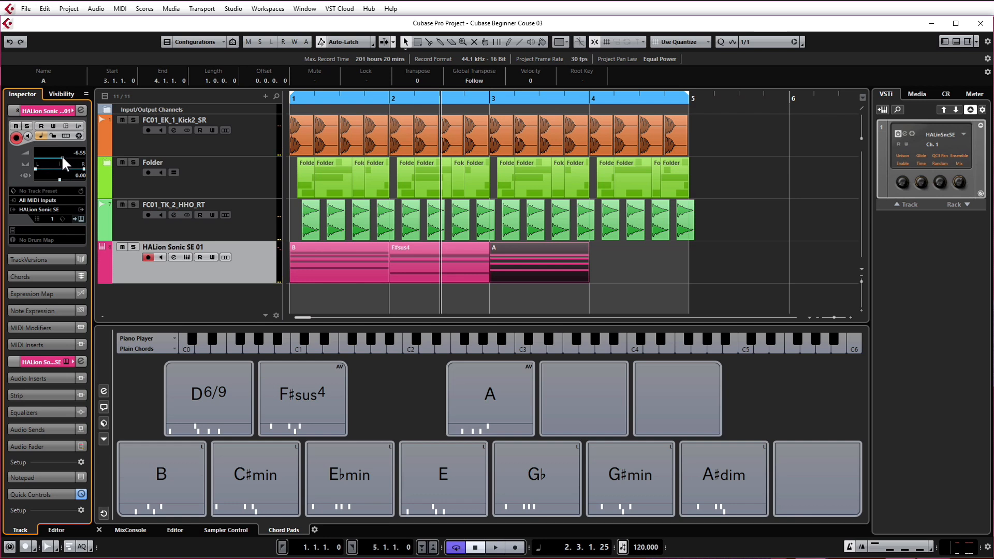
{"action": "left_click_drag", "start_coordinate": [67, 158], "coordinate": [68, 159]}
{"action": "key", "text": "space"}
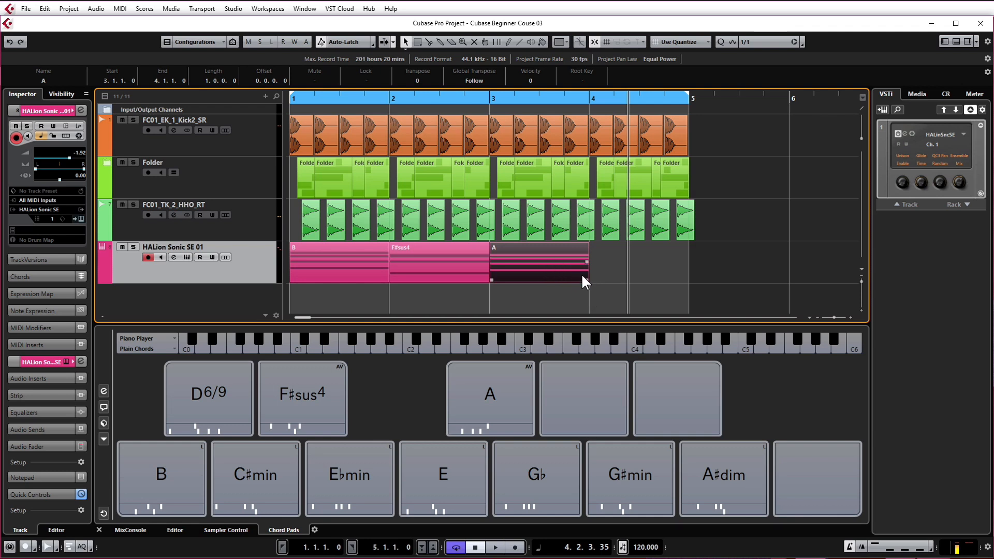
Extend the A chord part and all four of its notes to the start of bar 5
{"action": "left_click_drag", "start_coordinate": [583, 277], "coordinate": [667, 286]}
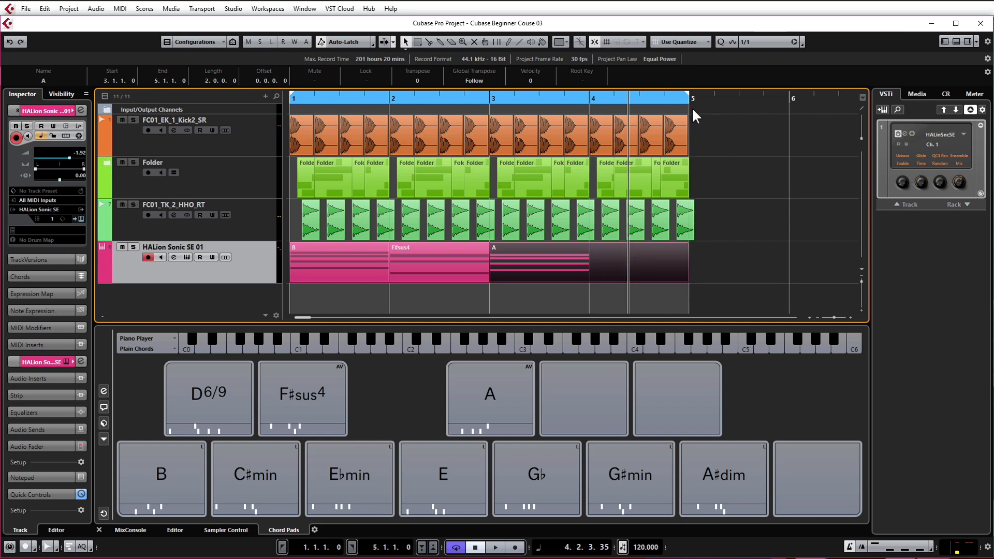
{"action": "double_click", "coordinate": [555, 270]}
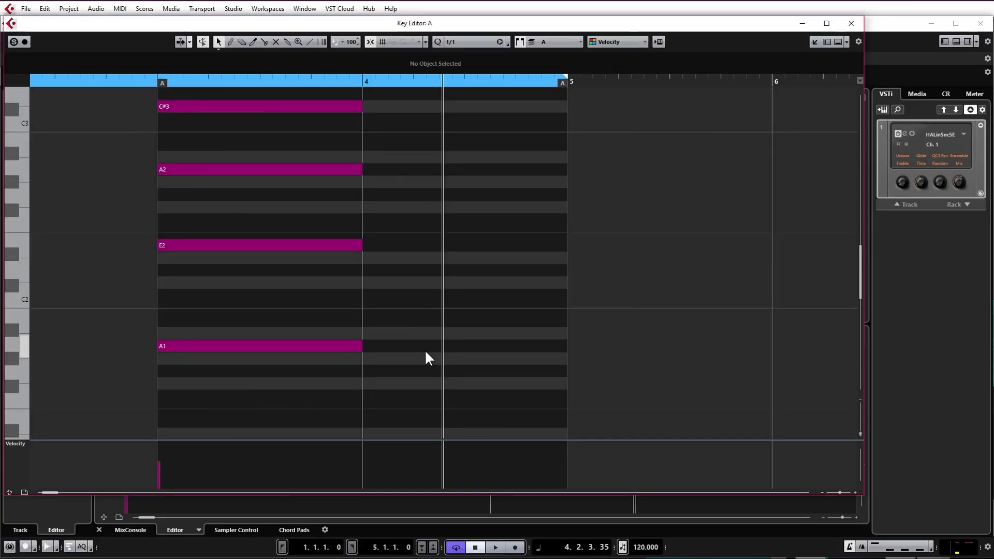
{"action": "left_click_drag", "start_coordinate": [498, 392], "coordinate": [233, 103]}
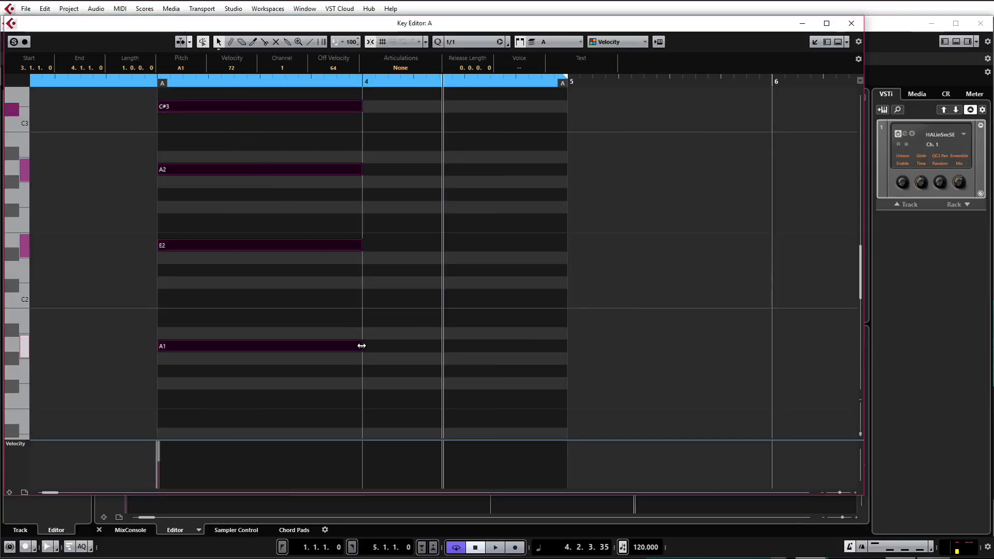
{"action": "left_click_drag", "start_coordinate": [361, 346], "coordinate": [539, 350]}
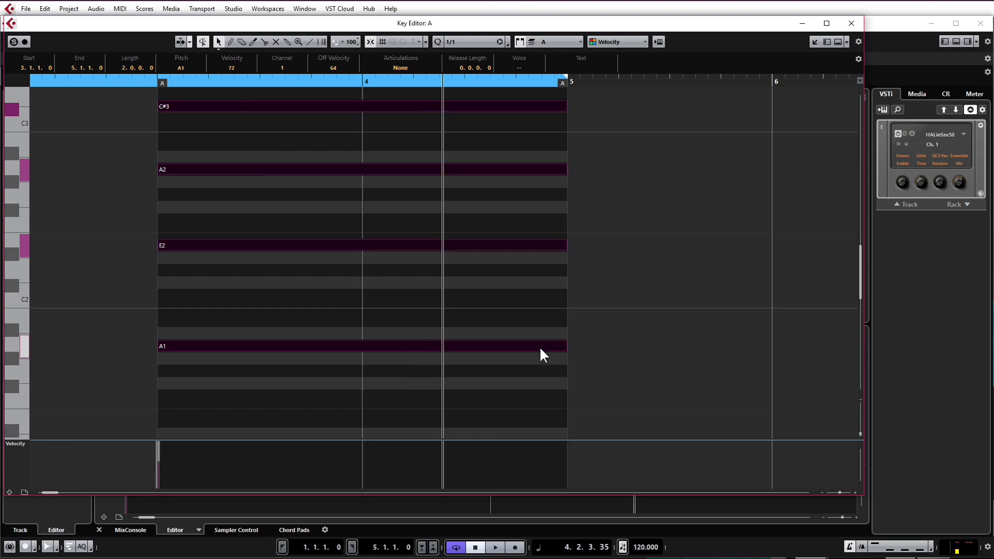
{"action": "left_click", "coordinate": [852, 22]}
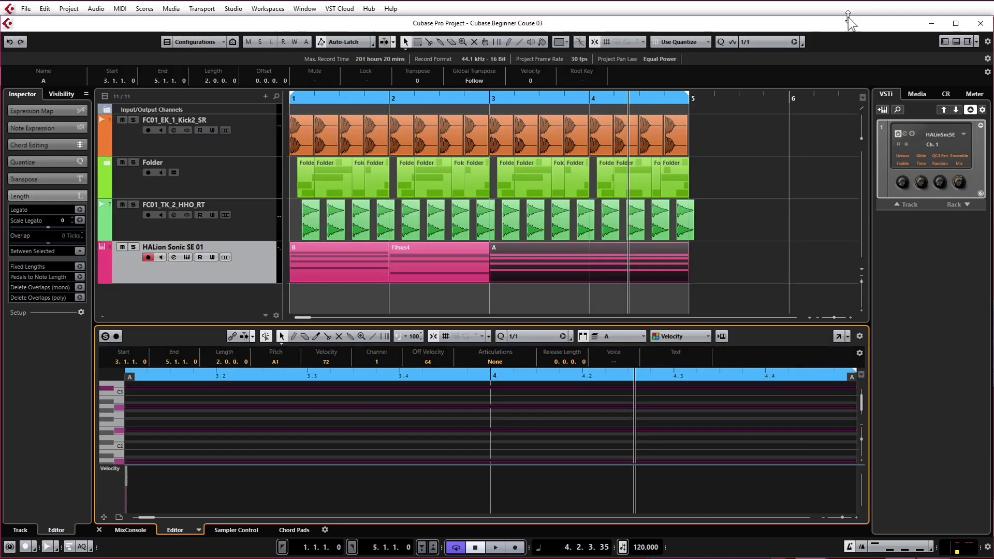
Play the project from bar 1 and lower the HALion Sonic SE 01 track's volume to -2.98
{"action": "left_click", "coordinate": [298, 99]}
{"action": "key", "text": "space"}
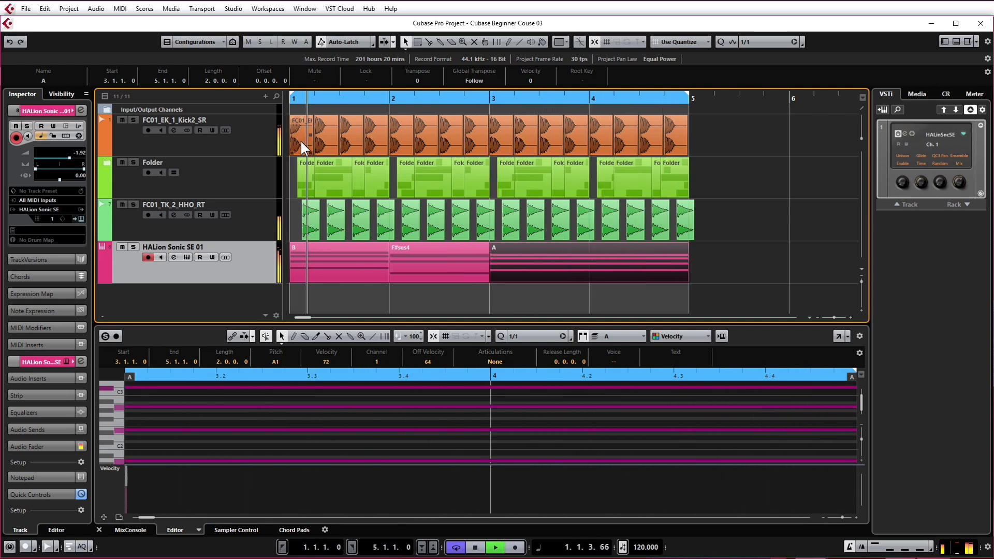
{"action": "key", "text": "space"}
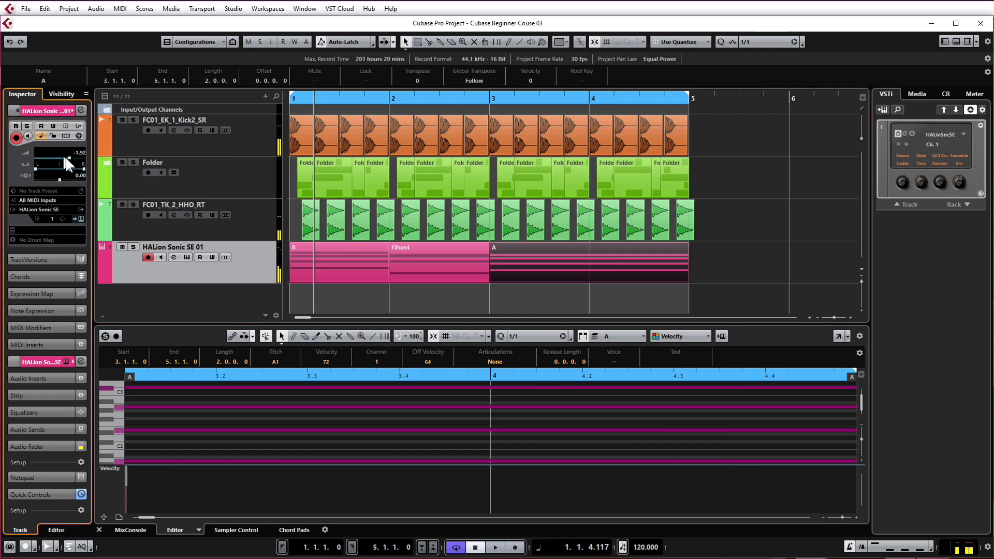
{"action": "left_click_drag", "start_coordinate": [69, 157], "coordinate": [68, 158]}
Resume playback, check the channel levels in the MixConsole, and stop playback
{"action": "key", "text": "space"}
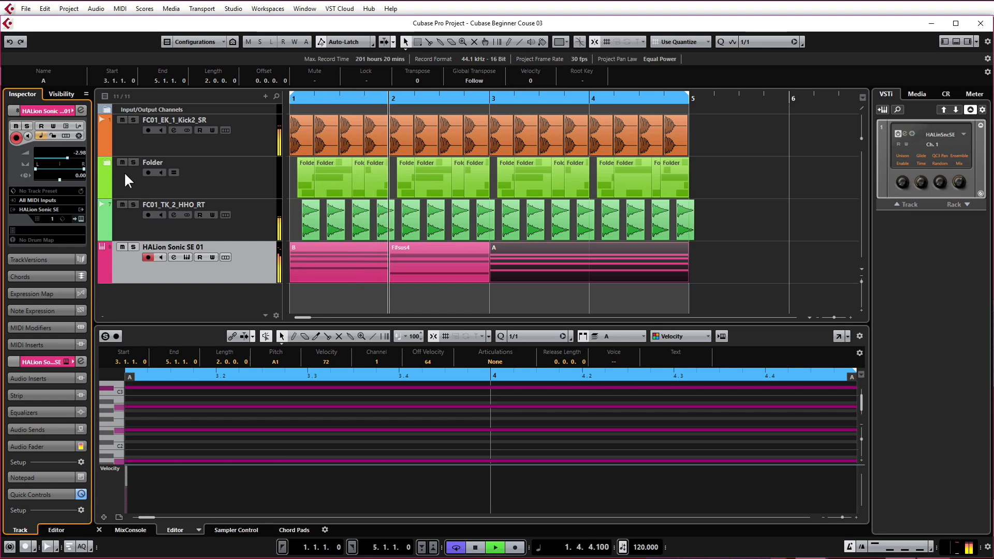
{"action": "left_click", "coordinate": [120, 530]}
{"action": "key", "text": "space"}
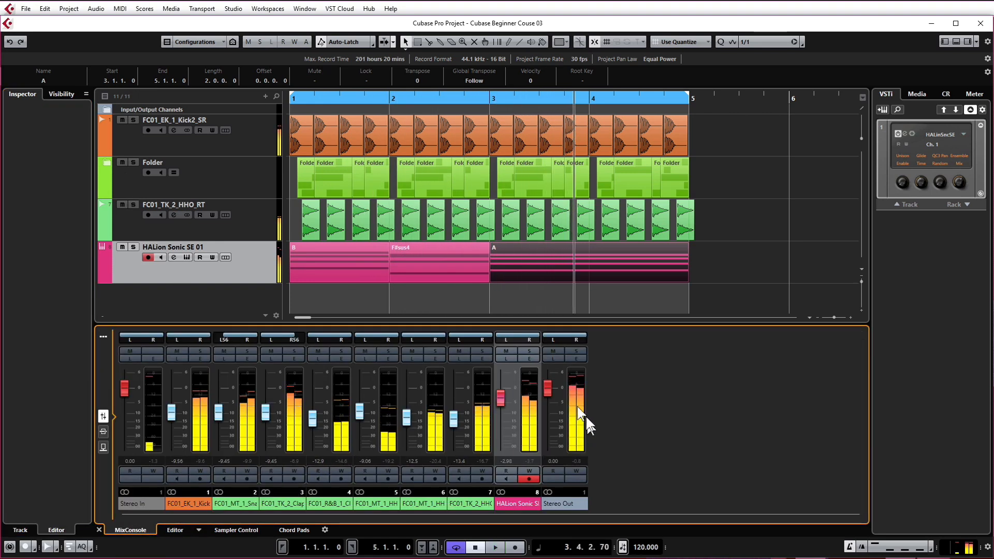
Play back the progression, set the HALion Sonic SE 01 track's volume to -4.77, and stop playback
{"action": "left_click_drag", "start_coordinate": [501, 396], "coordinate": [501, 406]}
{"action": "key", "text": "space"}
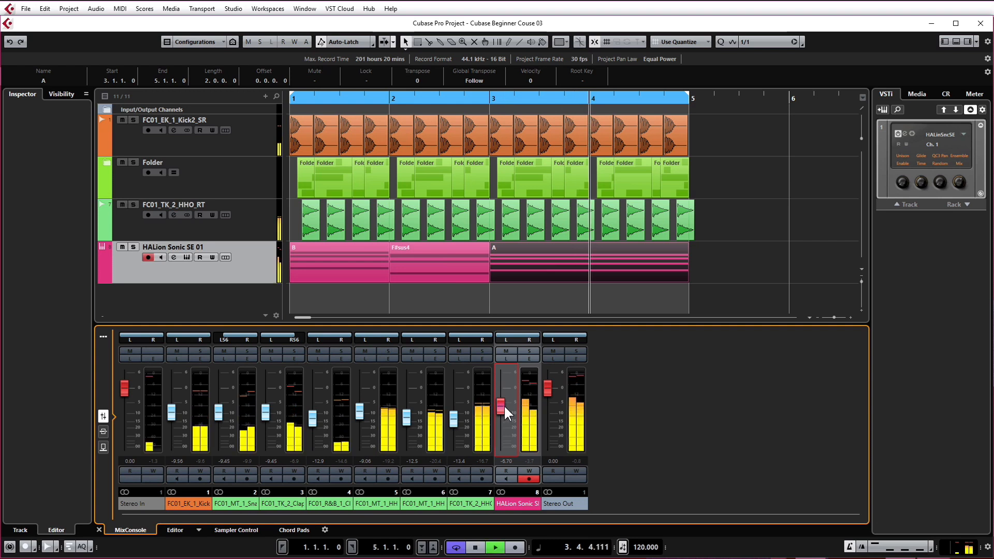
{"action": "left_click_drag", "start_coordinate": [497, 405], "coordinate": [498, 402]}
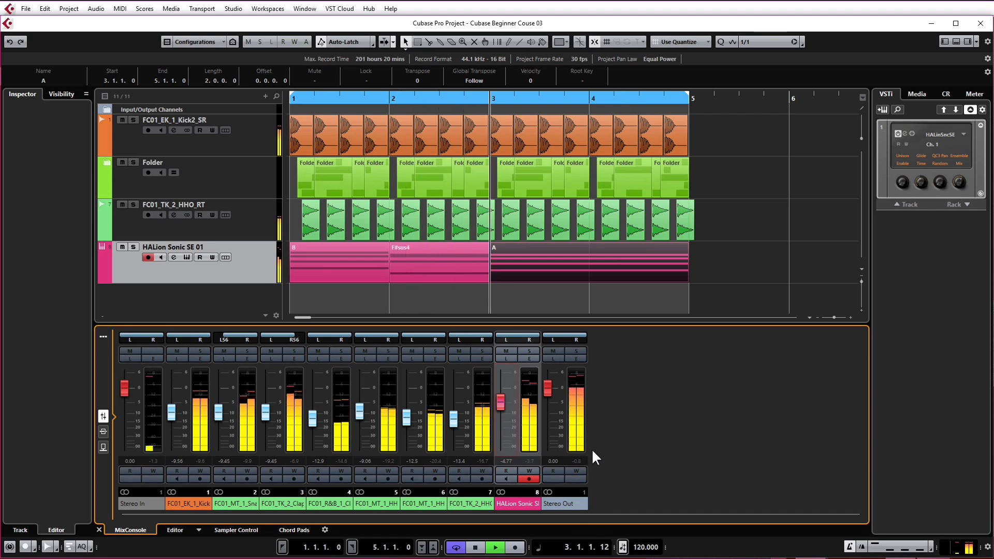
{"action": "key", "text": "space"}
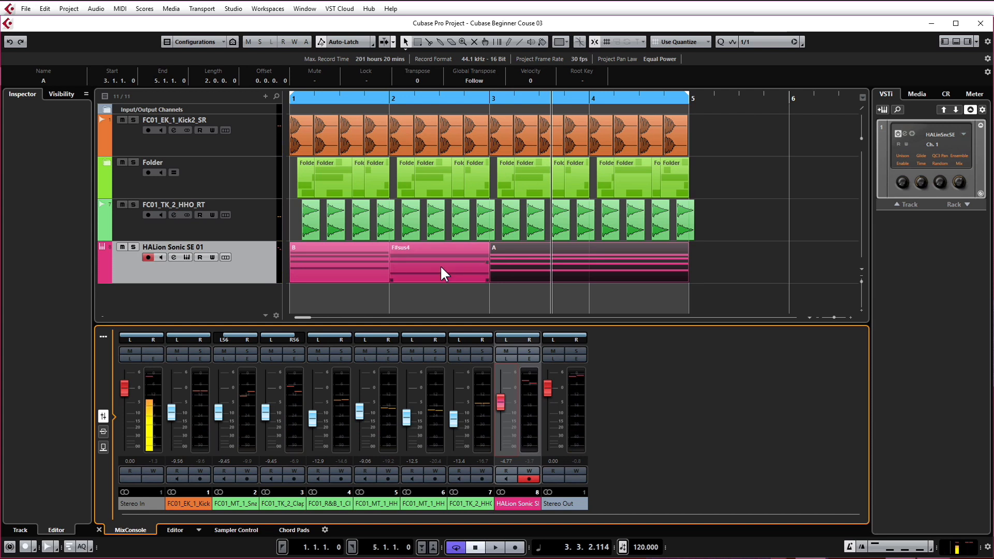
Glue the B, F#sus4 and A chord parts on the HALion Sonic SE 01 track into one part
{"action": "left_click", "coordinate": [354, 263]}
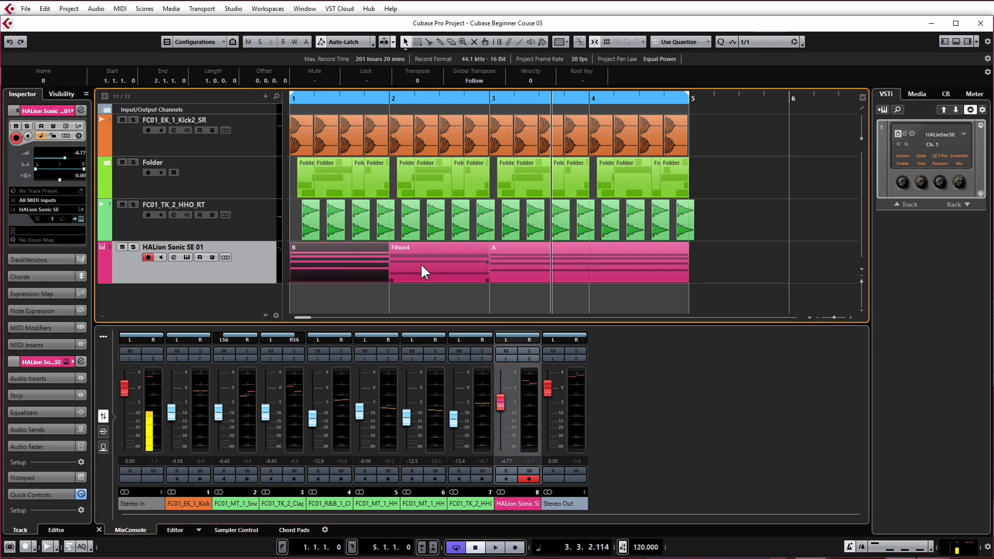
{"action": "left_click", "coordinate": [425, 264]}
{"action": "left_click", "coordinate": [544, 269]}
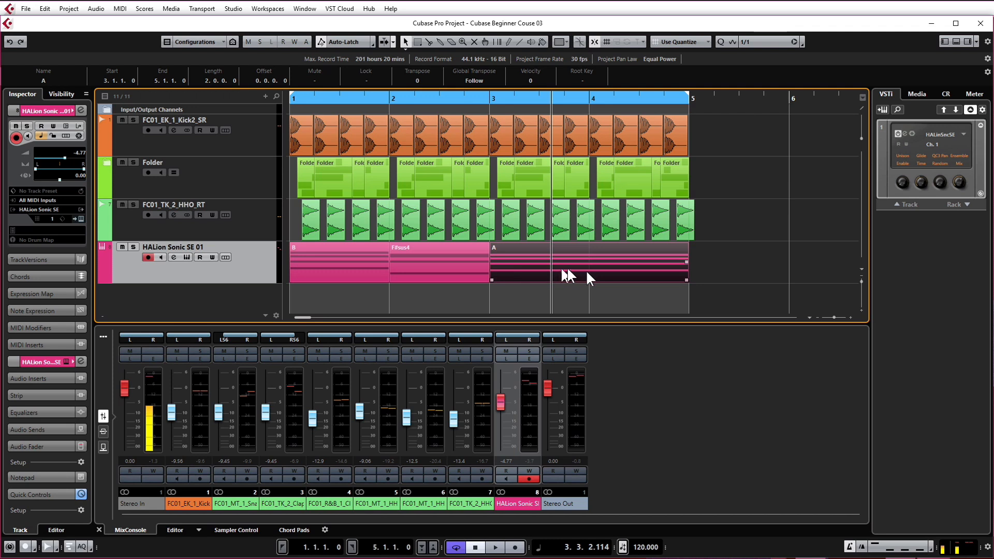
{"action": "left_click", "coordinate": [438, 40]}
{"action": "left_click_drag", "start_coordinate": [739, 271], "coordinate": [337, 265]}
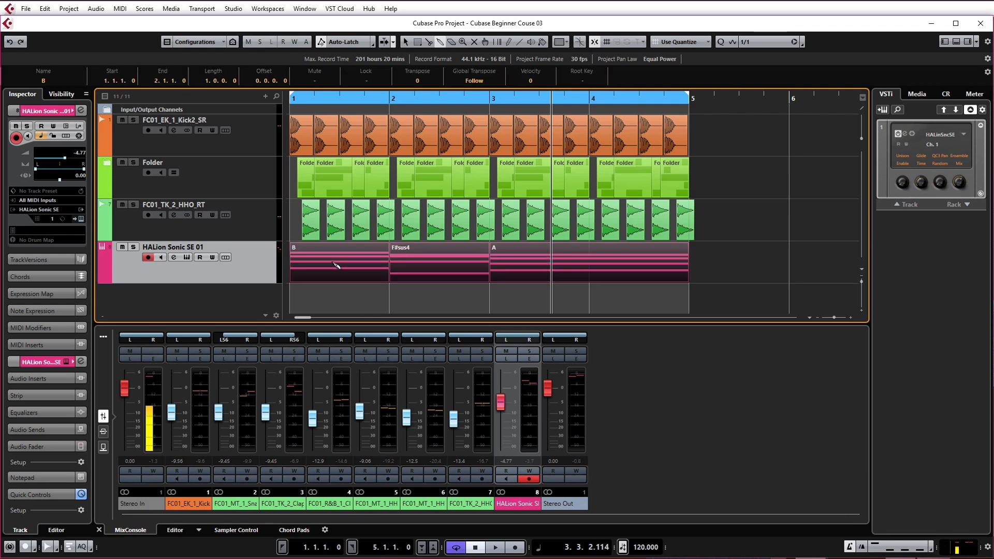
{"action": "left_click", "coordinate": [340, 257]}
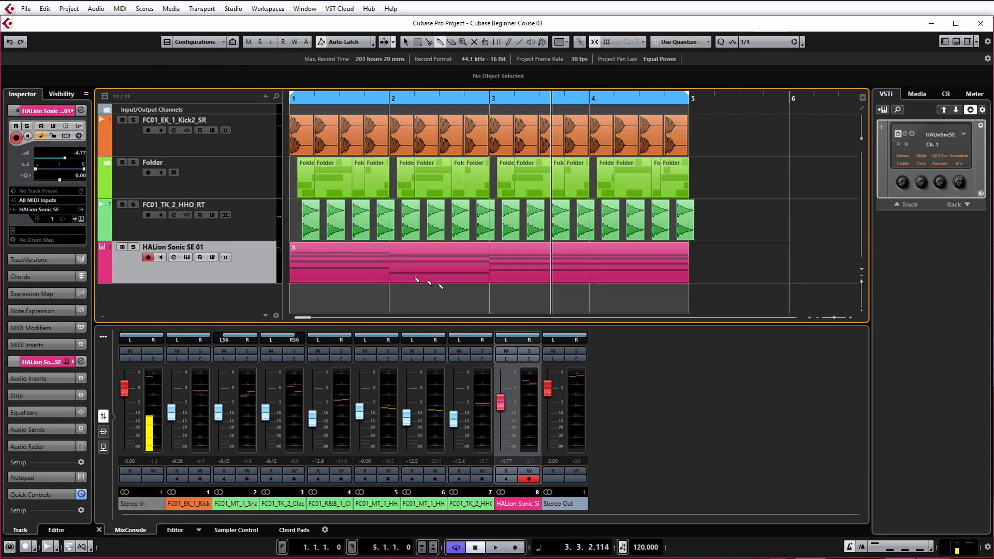
{"action": "left_click", "coordinate": [405, 41]}
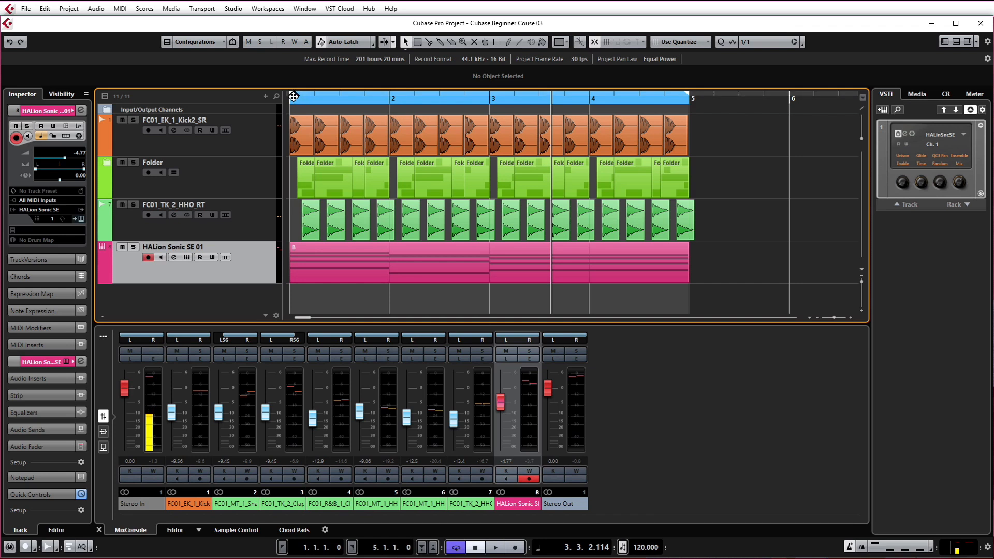
Play the project from bar 1, lower the HALion Sonic SE 01 track's volume to -6.26, and stop playback
{"action": "left_click", "coordinate": [310, 102]}
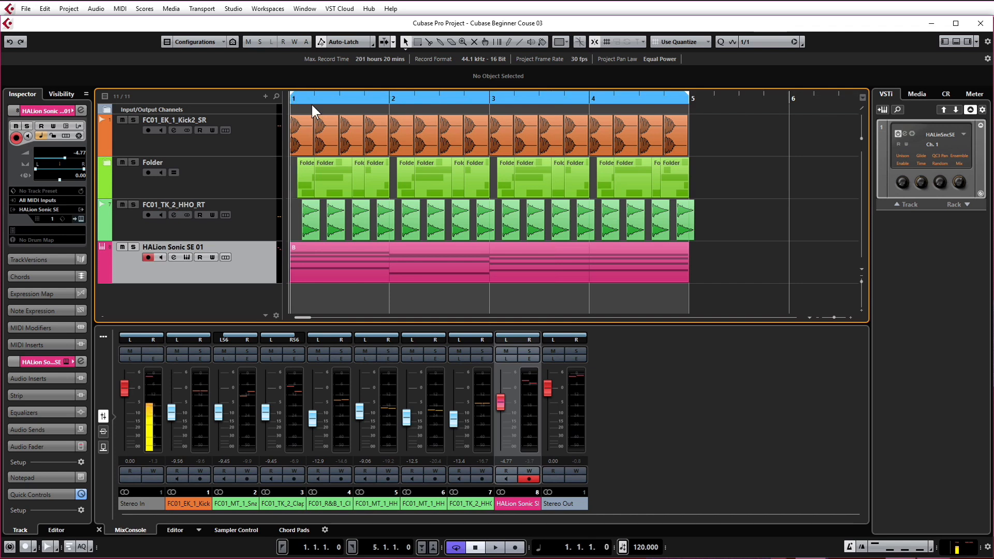
{"action": "key", "text": "space"}
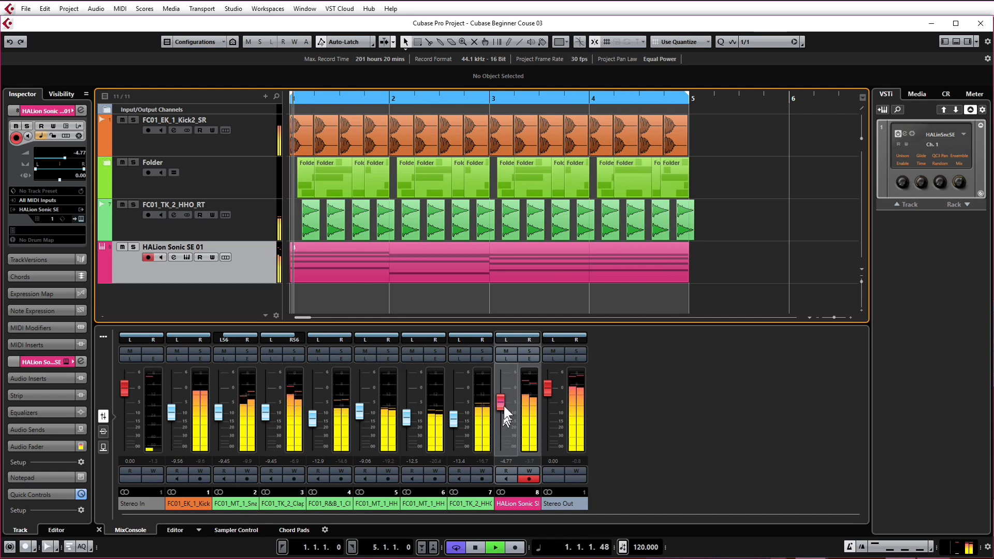
{"action": "left_click_drag", "start_coordinate": [502, 399], "coordinate": [500, 404]}
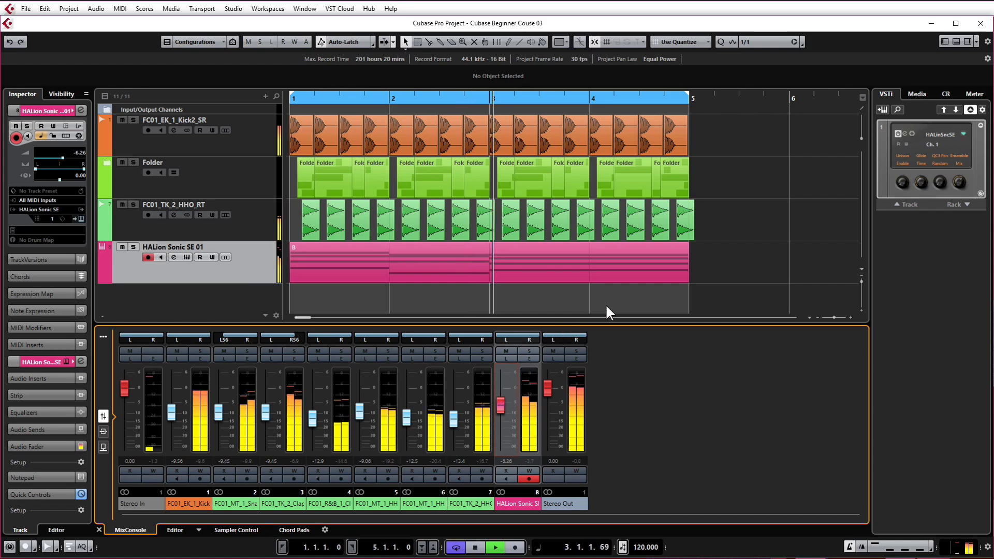
{"action": "key", "text": "space"}
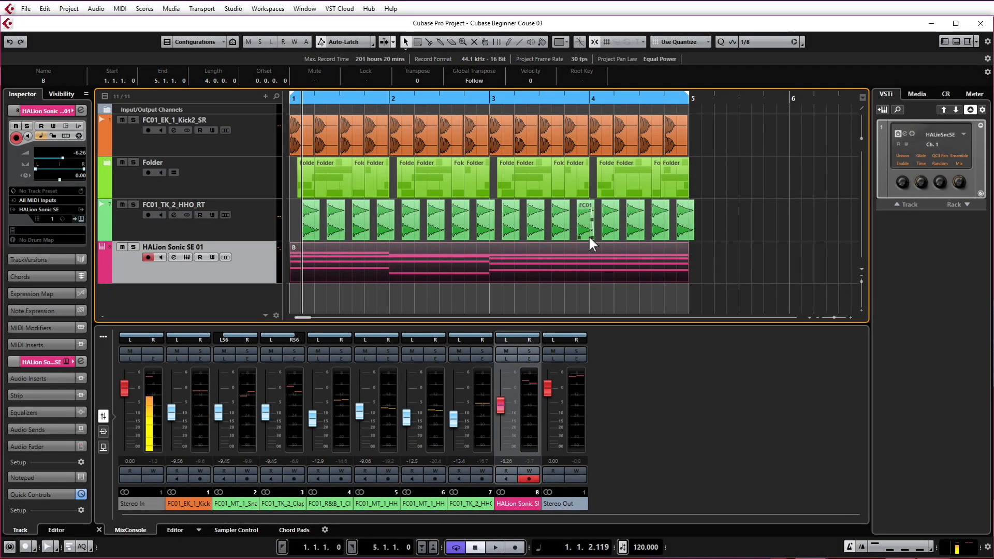
In the Key Editor, split the last C#3 note of the glued part at 4.3.1.0 and move its second piece up to F#3
{"action": "double_click", "coordinate": [576, 257]}
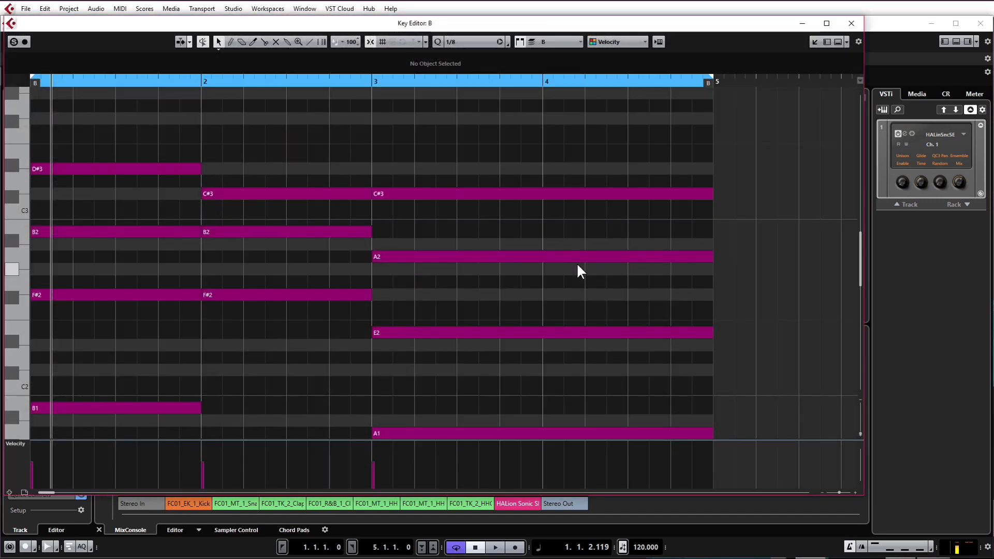
{"action": "right_click", "coordinate": [610, 195]}
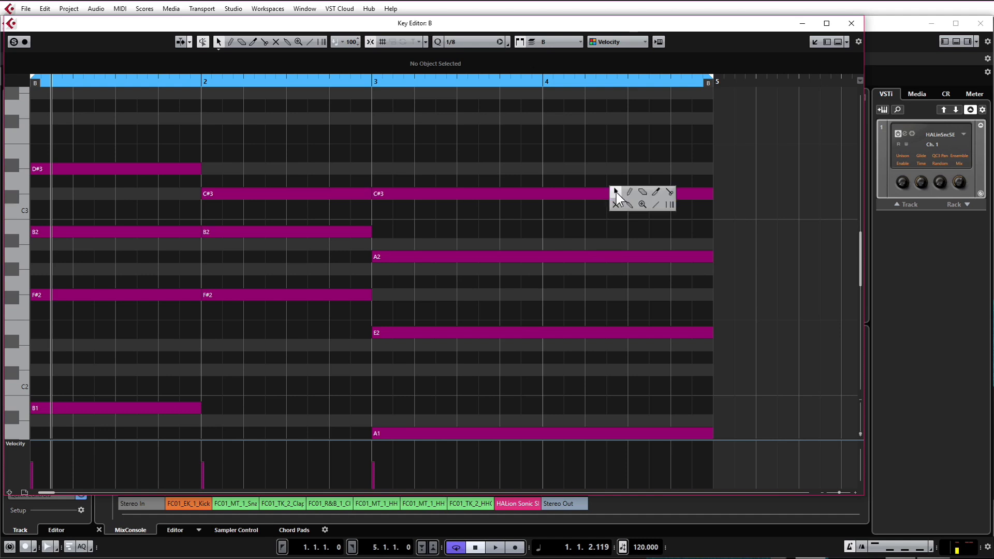
{"action": "left_click", "coordinate": [669, 192]}
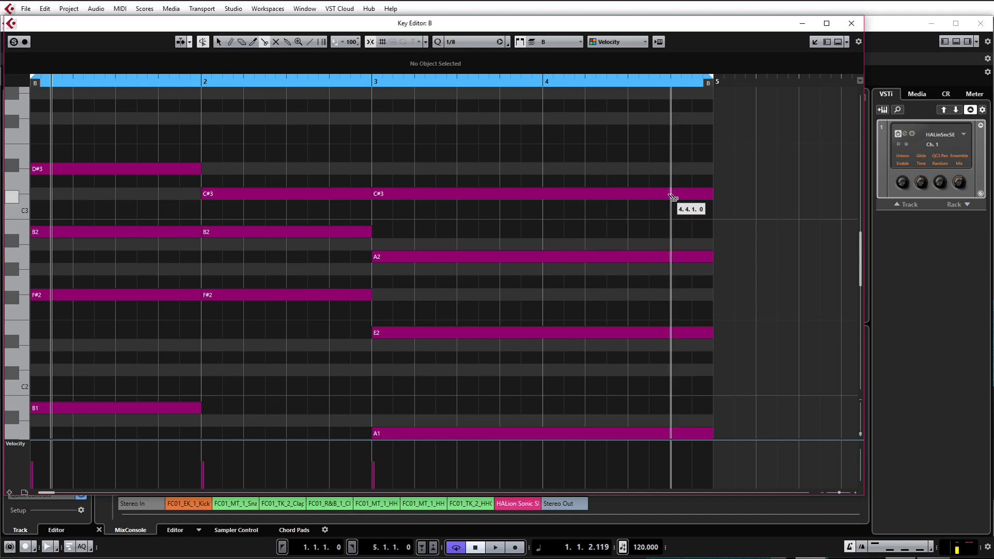
{"action": "left_click", "coordinate": [634, 196]}
{"action": "left_click_drag", "start_coordinate": [652, 191], "coordinate": [649, 118]}
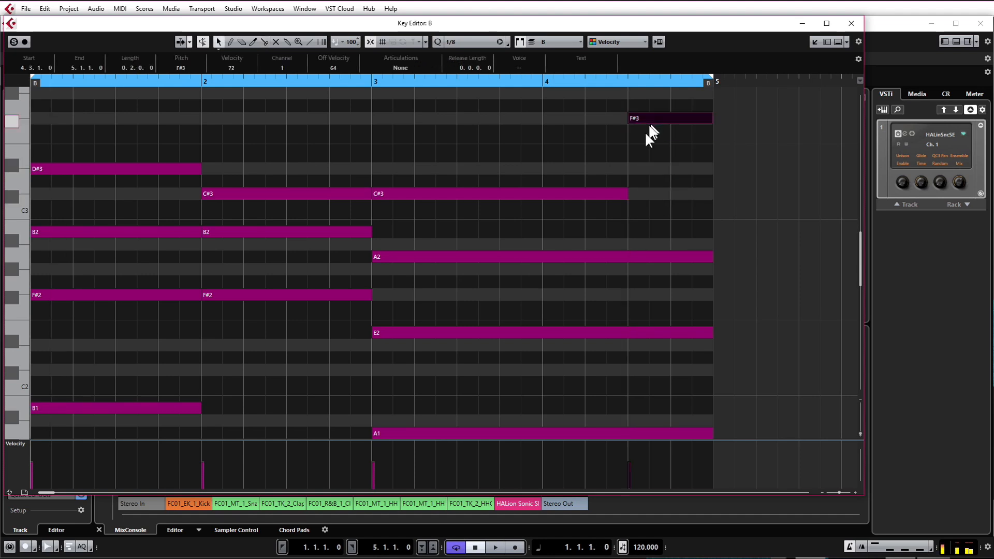
Play the edited chord part from the start, stop playback, and close the Key Editor
{"action": "left_click", "coordinate": [106, 82]}
{"action": "key", "text": "space"}
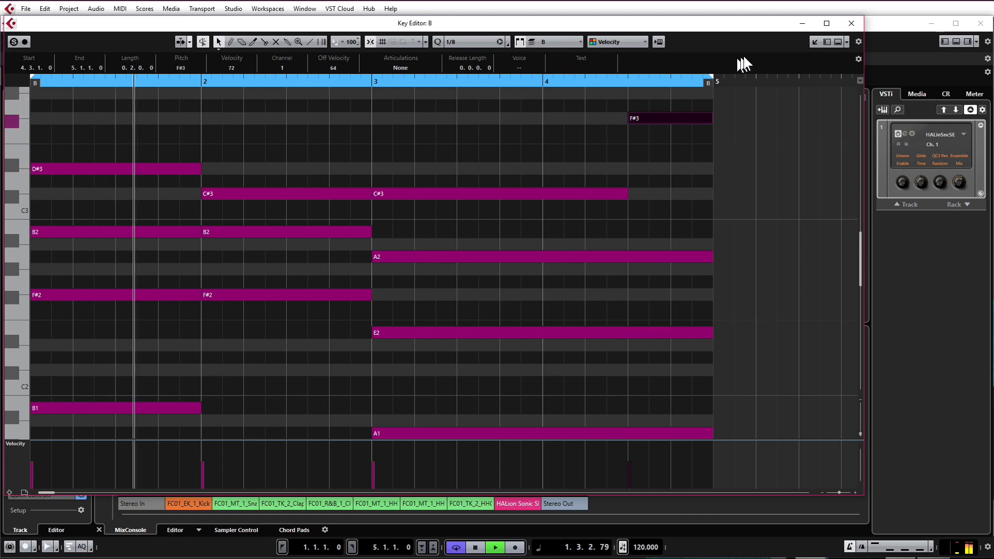
{"action": "key", "text": "space"}
{"action": "left_click", "coordinate": [846, 23]}
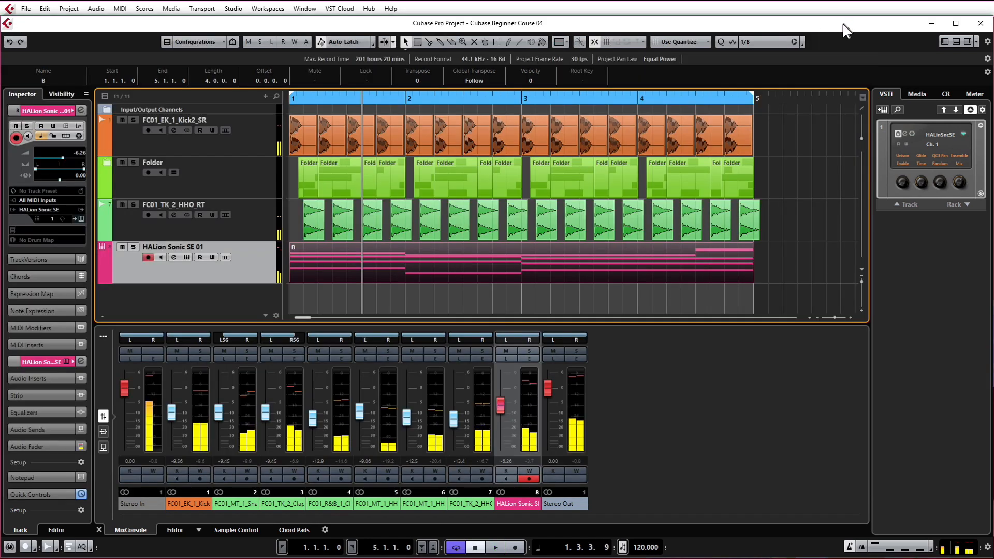